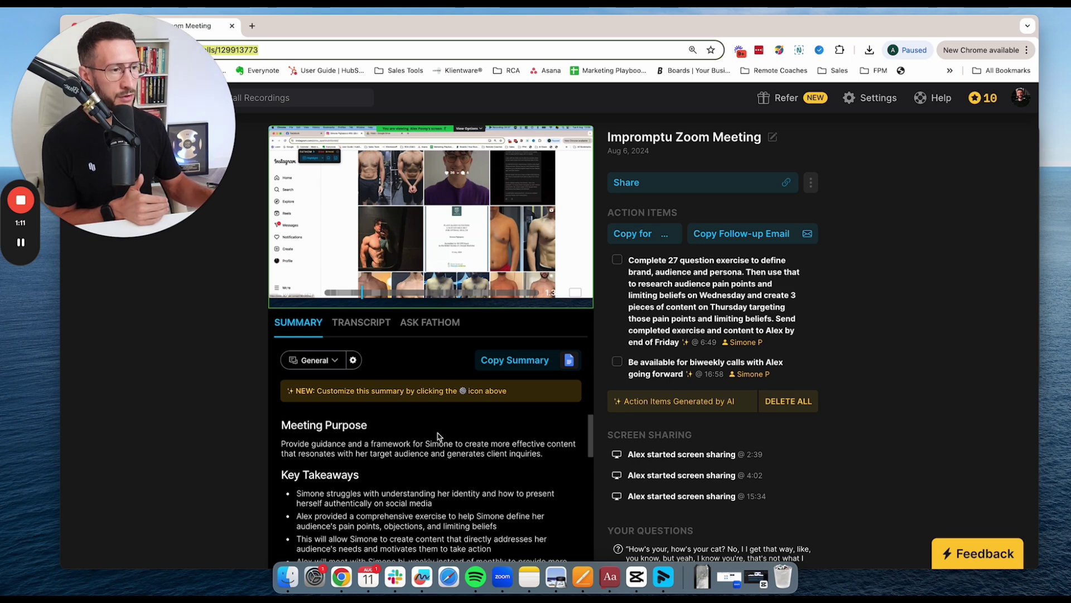
- Read the meeting summary down to Next Steps, then copy the full summary
{"action": "scroll", "coordinate": [438, 436], "scroll_direction": "down", "scroll_amount": 2}
{"action": "scroll", "coordinate": [438, 436], "scroll_direction": "up", "scroll_amount": 2}
{"action": "scroll", "coordinate": [438, 435], "scroll_direction": "down", "scroll_amount": 1}
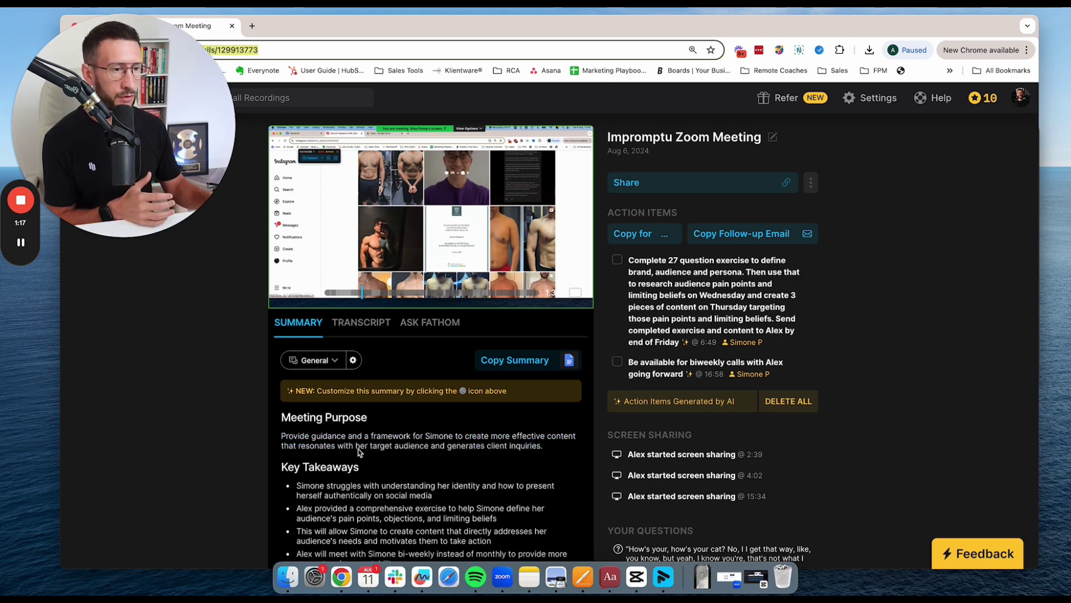
{"action": "scroll", "coordinate": [433, 440], "scroll_direction": "down", "scroll_amount": 2}
{"action": "scroll", "coordinate": [432, 441], "scroll_direction": "down", "scroll_amount": 5}
{"action": "scroll", "coordinate": [446, 461], "scroll_direction": "down", "scroll_amount": 7}
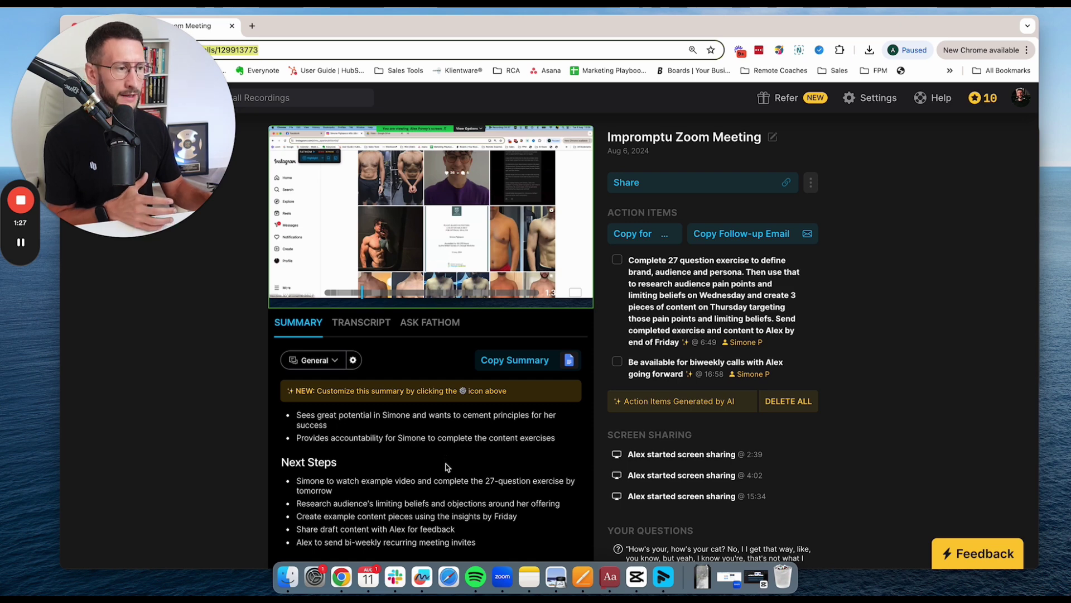
{"action": "left_click", "coordinate": [499, 363]}
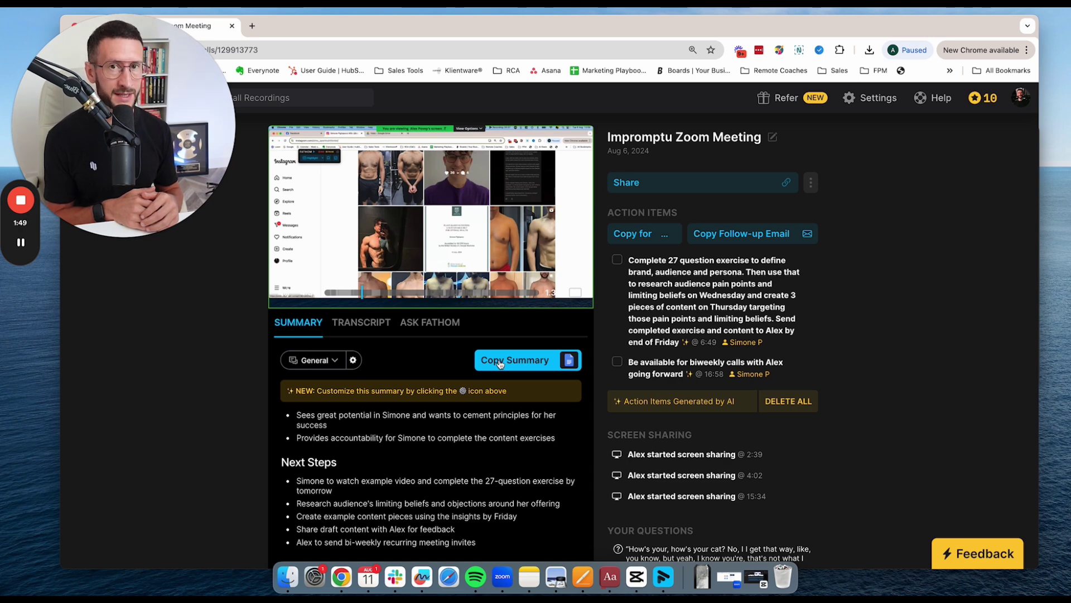
- Jump the recording to two transcript messages, then bring up the Ask Fathom panel
{"action": "left_click", "coordinate": [362, 322]}
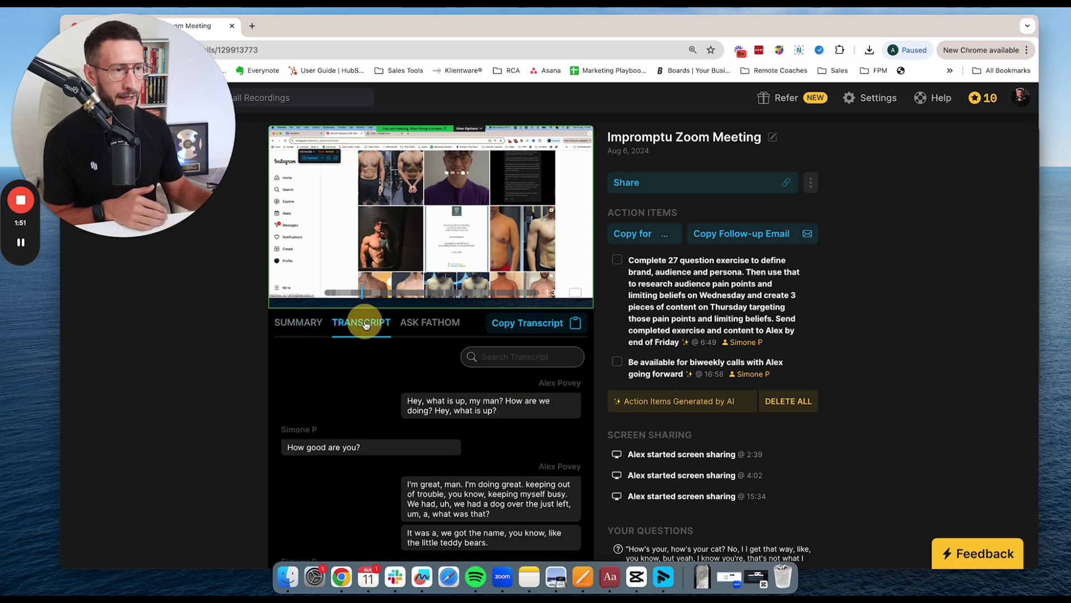
{"action": "scroll", "coordinate": [500, 435], "scroll_direction": "down", "scroll_amount": 15}
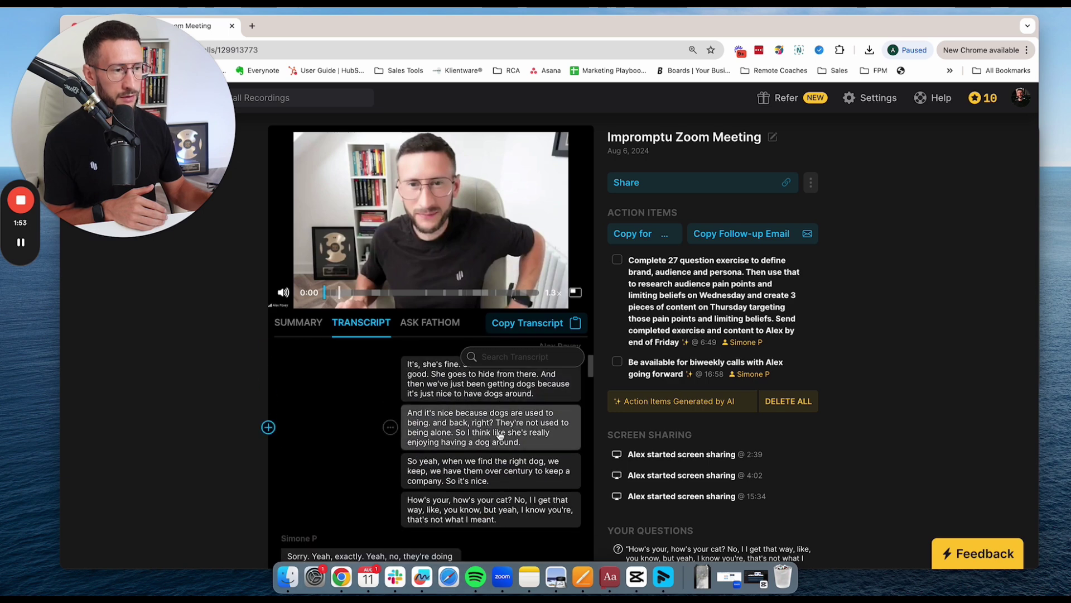
{"action": "left_click", "coordinate": [499, 436]}
{"action": "scroll", "coordinate": [500, 435], "scroll_direction": "down", "scroll_amount": 5}
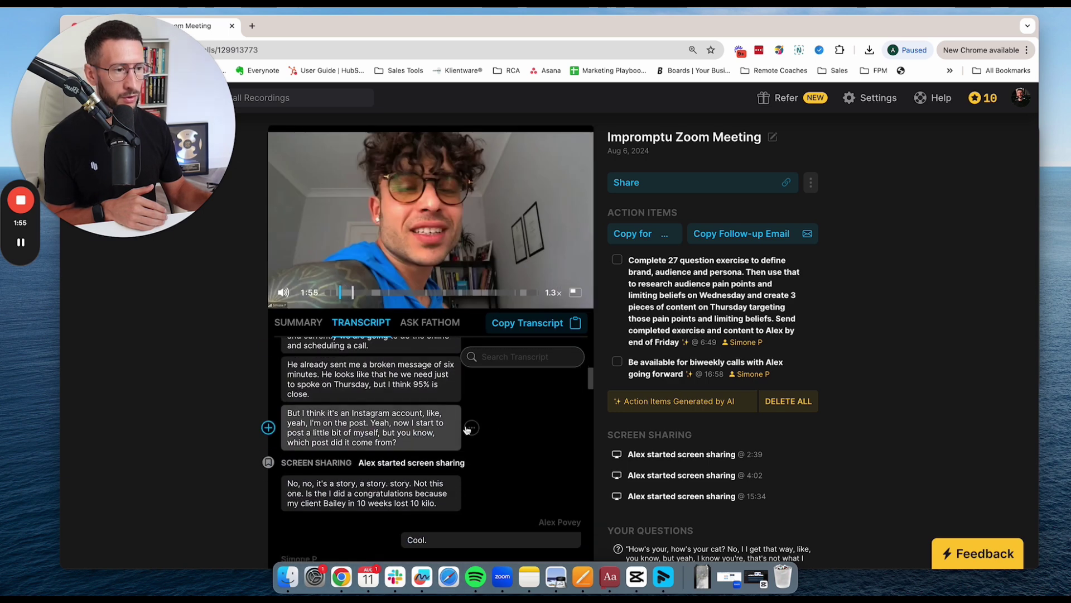
{"action": "left_click", "coordinate": [498, 428]}
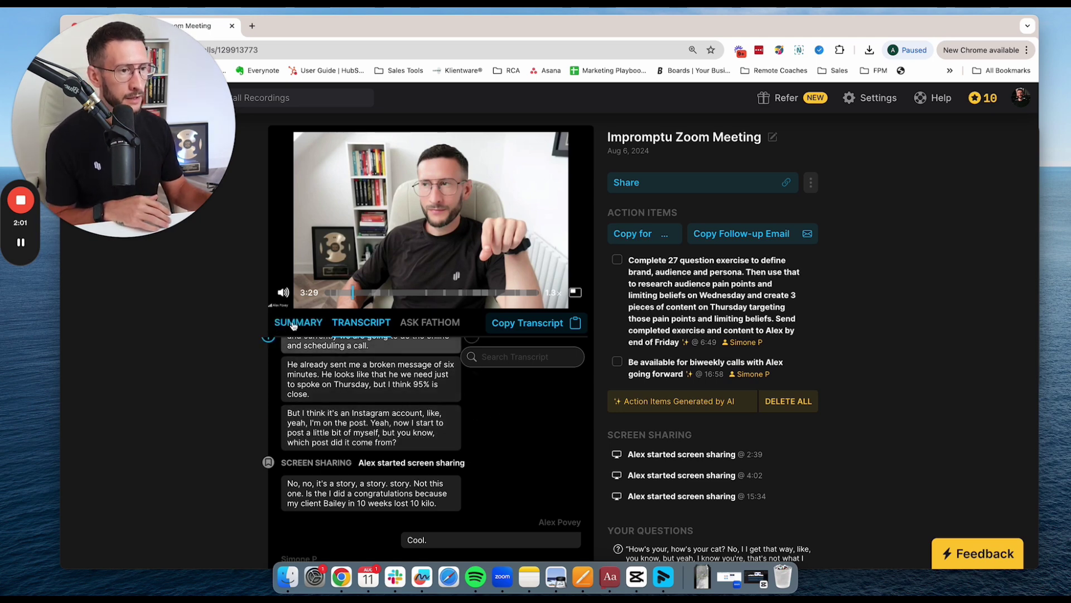
{"action": "left_click", "coordinate": [443, 333]}
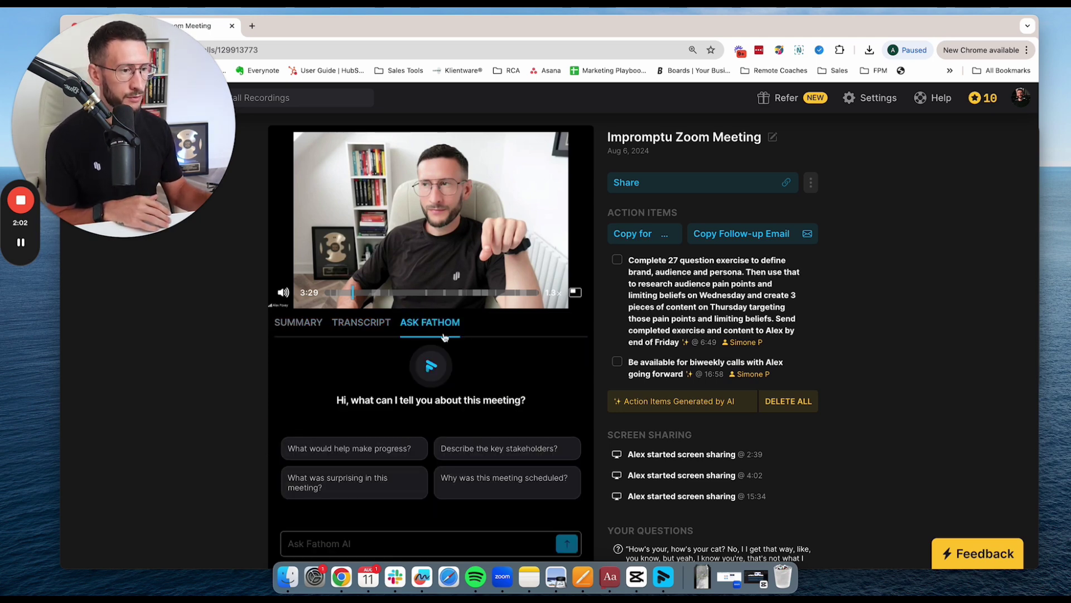
- Ask Fathom AI 'What are the next steps?' and scroll through its numbered answer
{"action": "left_click", "coordinate": [380, 540]}
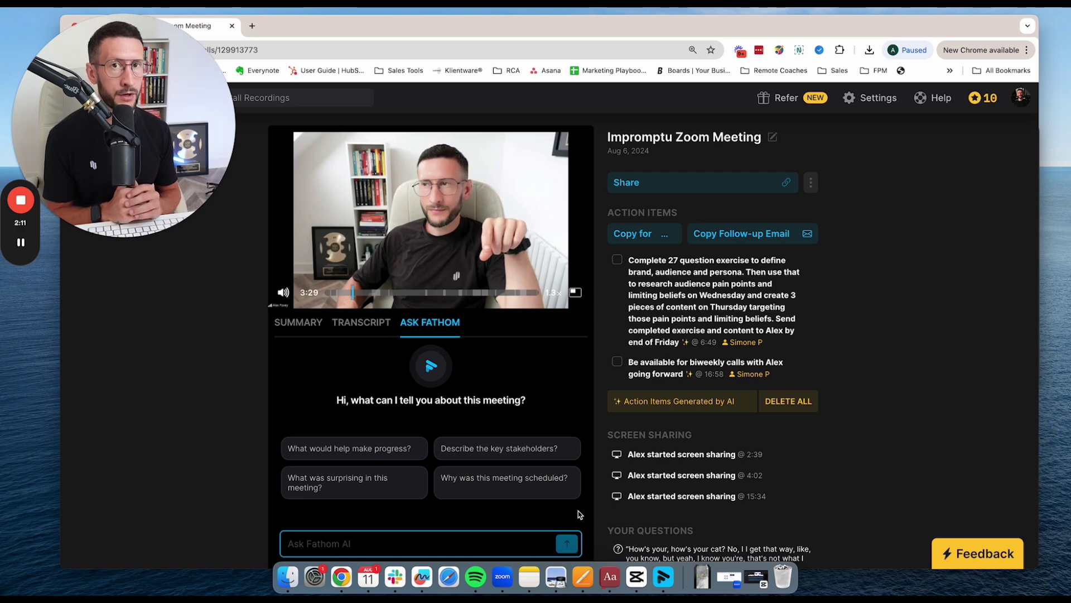
{"action": "type", "text": "What "}
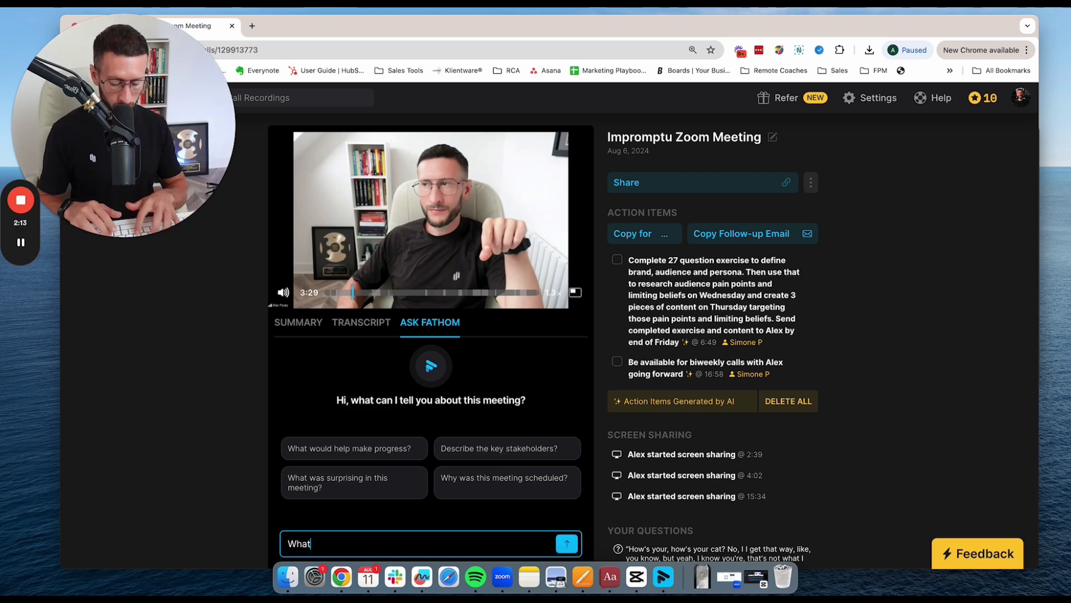
{"action": "type", "text": "are the nex"}
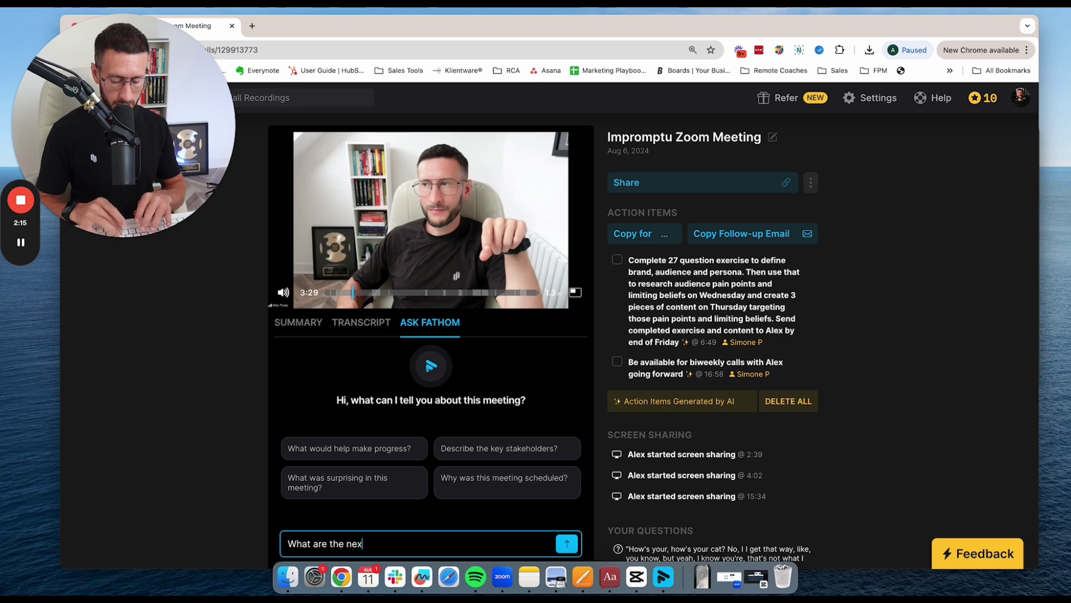
{"action": "type", "text": "t steps?"}
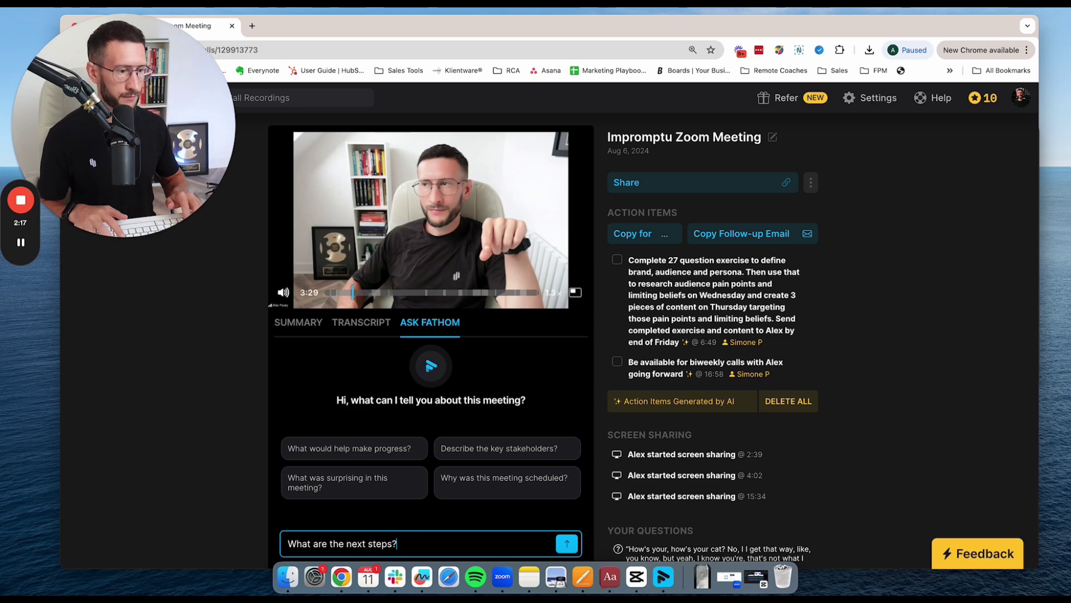
{"action": "key", "text": "Return"}
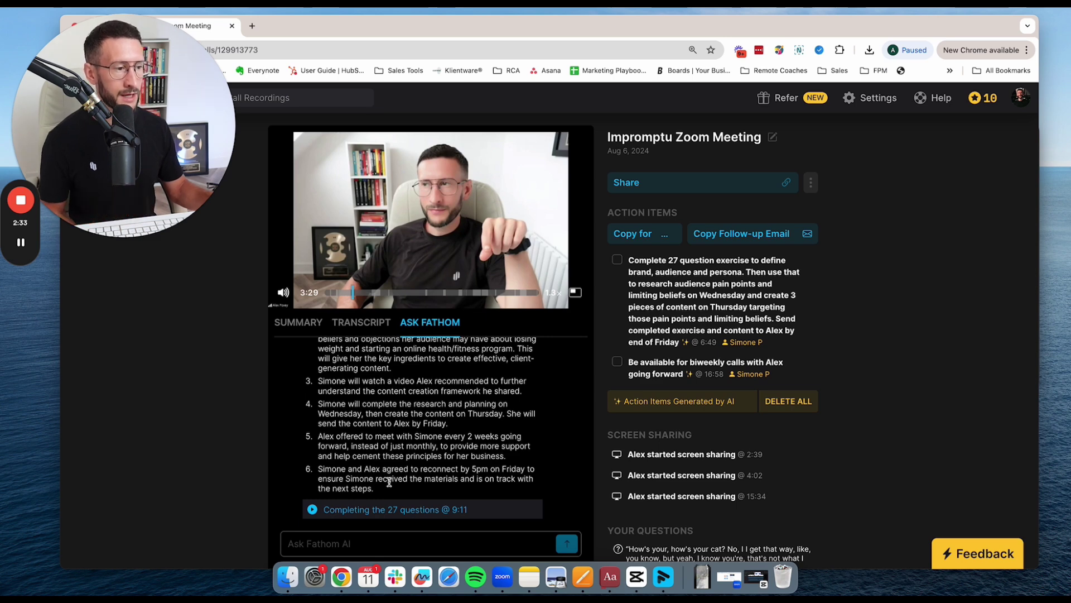
{"action": "scroll", "coordinate": [388, 481], "scroll_direction": "up", "scroll_amount": 2}
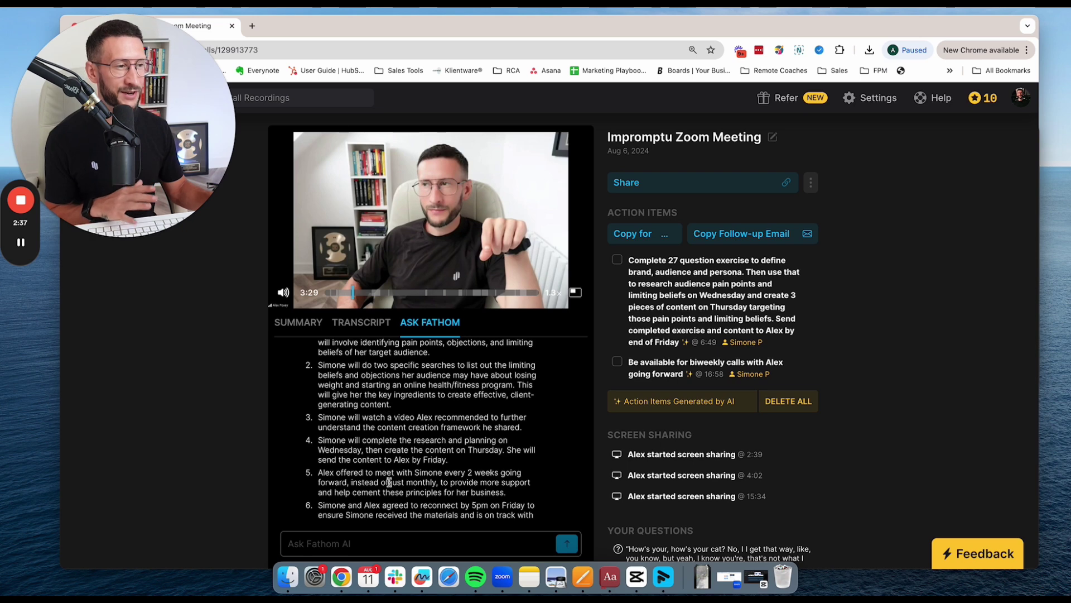
{"action": "scroll", "coordinate": [389, 481], "scroll_direction": "up", "scroll_amount": 2}
{"action": "scroll", "coordinate": [389, 481], "scroll_direction": "up", "scroll_amount": 2}
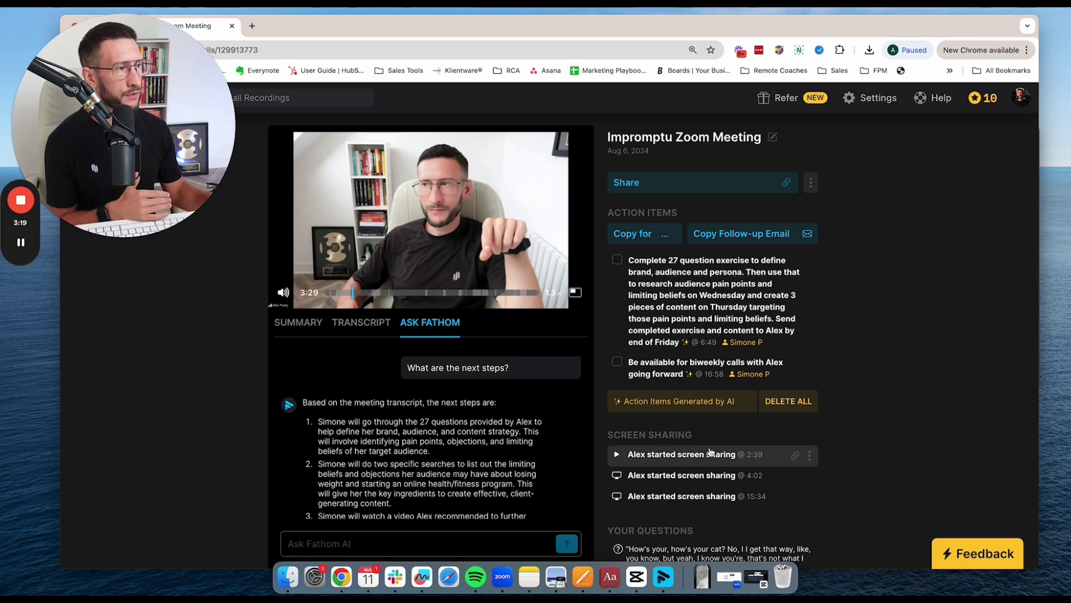
- Review the Your Questions and Their Questions lists, then move to the new ChatGPT tab
{"action": "scroll", "coordinate": [709, 452], "scroll_direction": "down", "scroll_amount": 3}
{"action": "scroll", "coordinate": [710, 452], "scroll_direction": "down", "scroll_amount": 3}
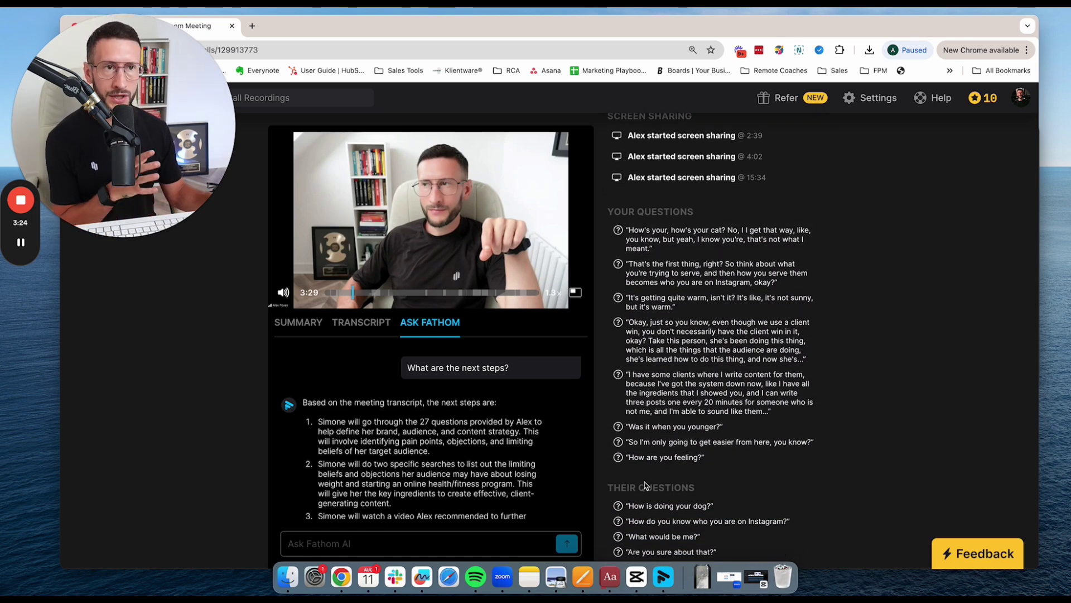
{"action": "scroll", "coordinate": [697, 498], "scroll_direction": "down", "scroll_amount": 1}
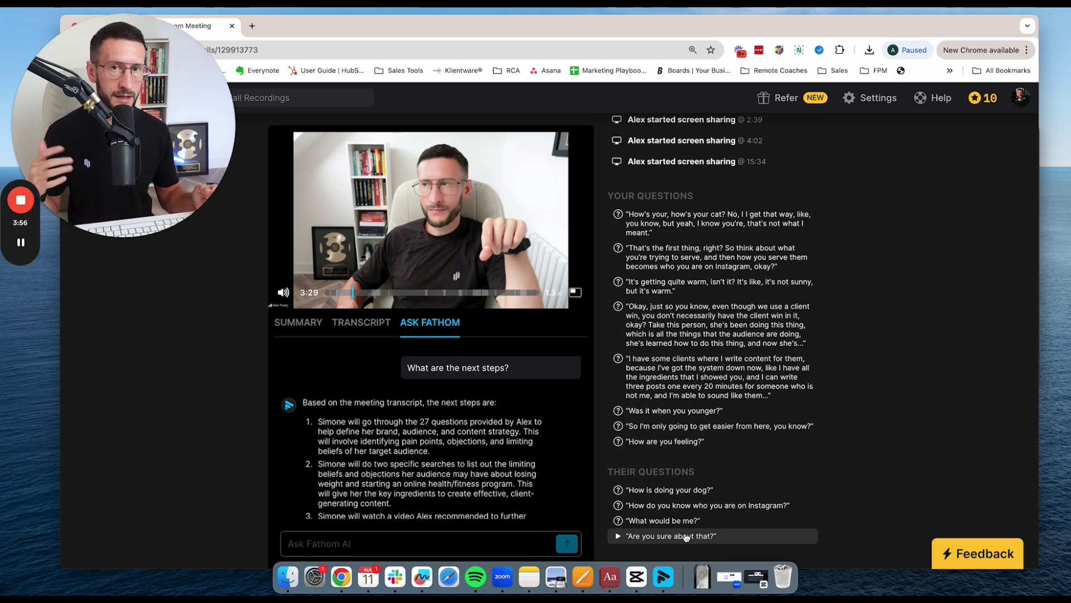
{"action": "mouse_move", "coordinate": [25, 251]}
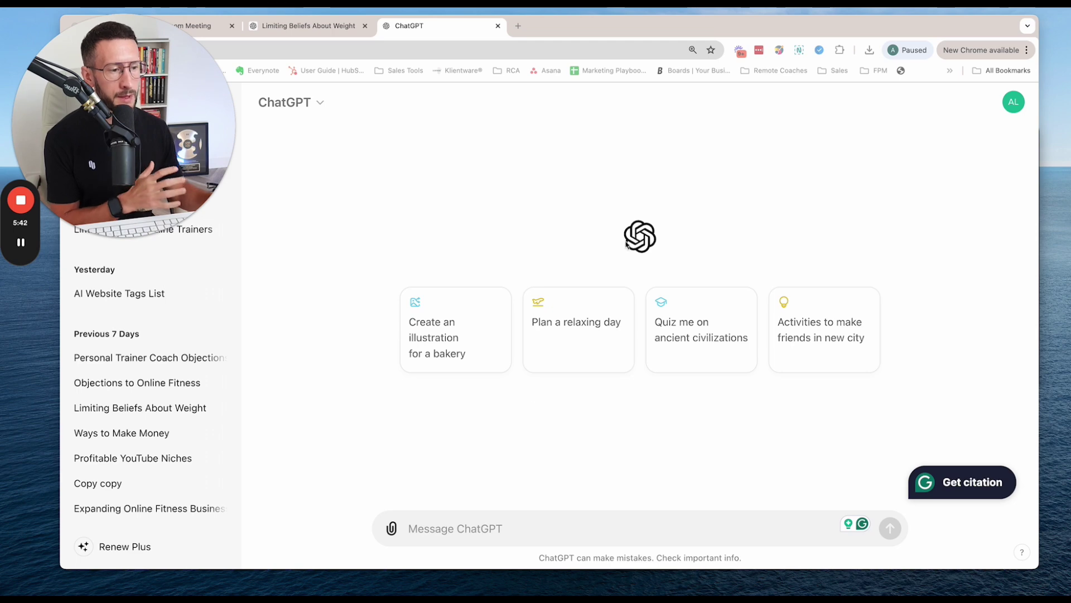
- Put the cursor in the empty ChatGPT message box for a new prompt
{"action": "left_click", "coordinate": [435, 526]}
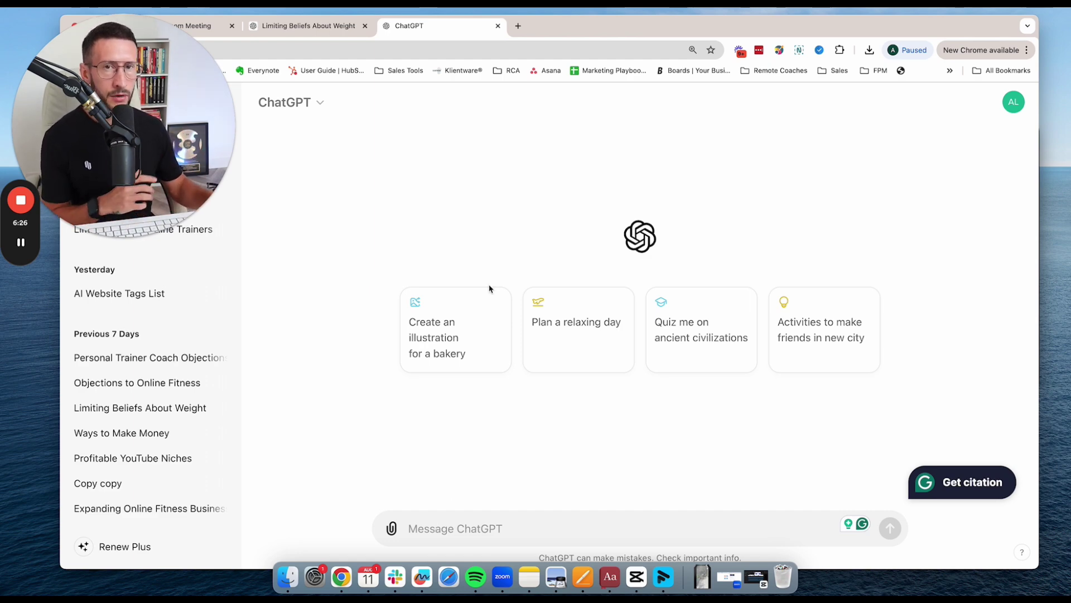
{"action": "left_click", "coordinate": [331, 28]}
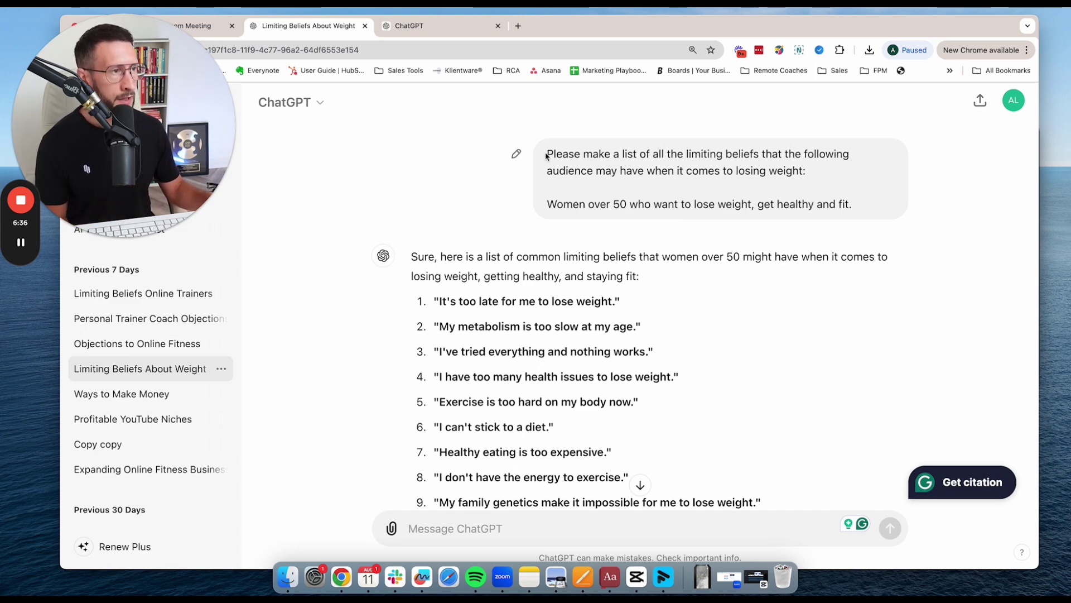
{"action": "mouse_move", "coordinate": [547, 154]}
{"action": "left_mouse_down"}
{"action": "mouse_move", "coordinate": [706, 154]}
{"action": "mouse_move", "coordinate": [814, 173]}
{"action": "left_mouse_up"}
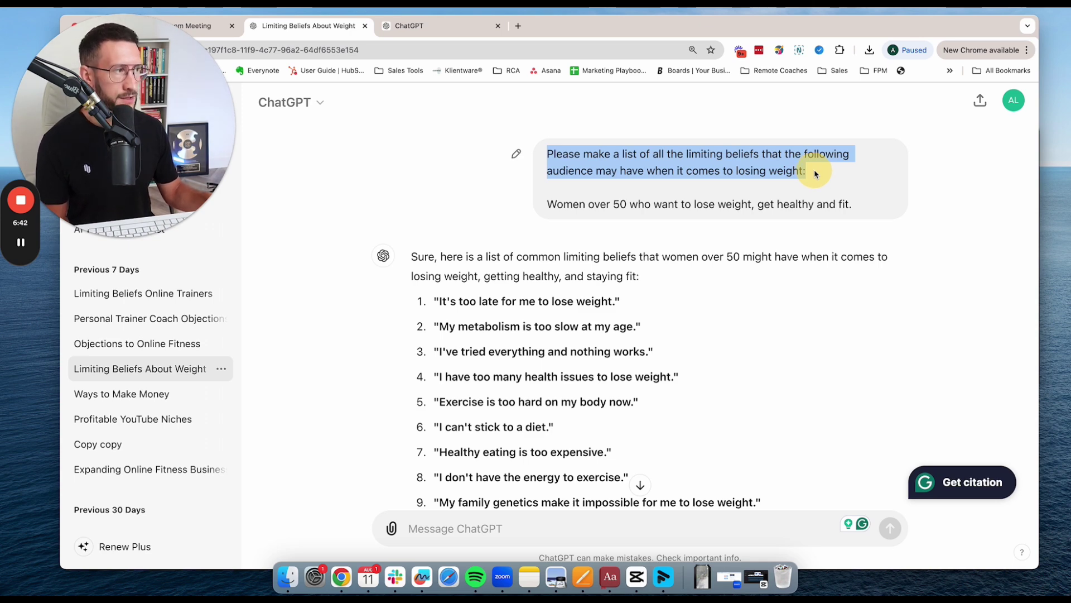
{"action": "left_click_drag", "start_coordinate": [813, 173], "coordinate": [854, 206]}
{"action": "scroll", "coordinate": [816, 240], "scroll_direction": "down", "scroll_amount": 1}
{"action": "scroll", "coordinate": [816, 240], "scroll_direction": "down", "scroll_amount": 2}
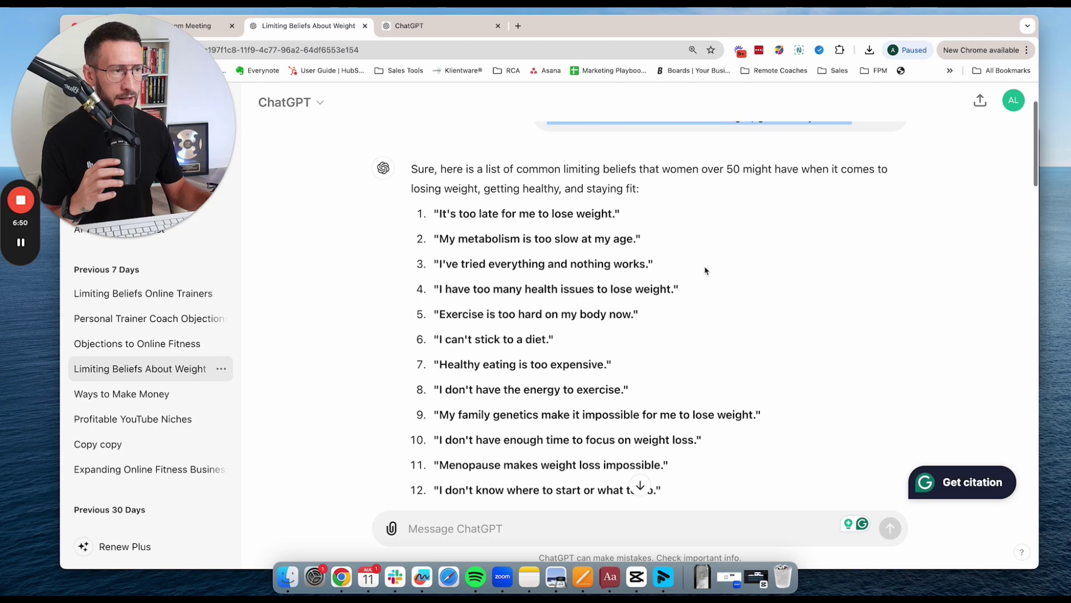
{"action": "scroll", "coordinate": [454, 227], "scroll_direction": "down", "scroll_amount": 3}
{"action": "scroll", "coordinate": [453, 228], "scroll_direction": "down", "scroll_amount": 20}
{"action": "scroll", "coordinate": [457, 221], "scroll_direction": "up", "scroll_amount": 20}
{"action": "scroll", "coordinate": [458, 230], "scroll_direction": "up", "scroll_amount": 2}
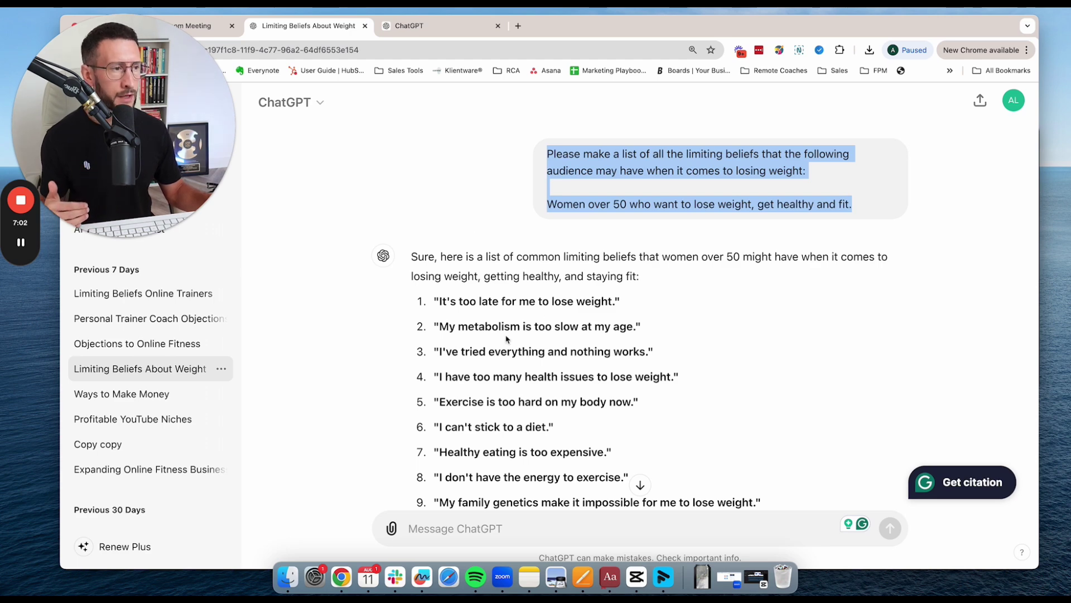
{"action": "left_click_drag", "start_coordinate": [435, 302], "coordinate": [625, 304]}
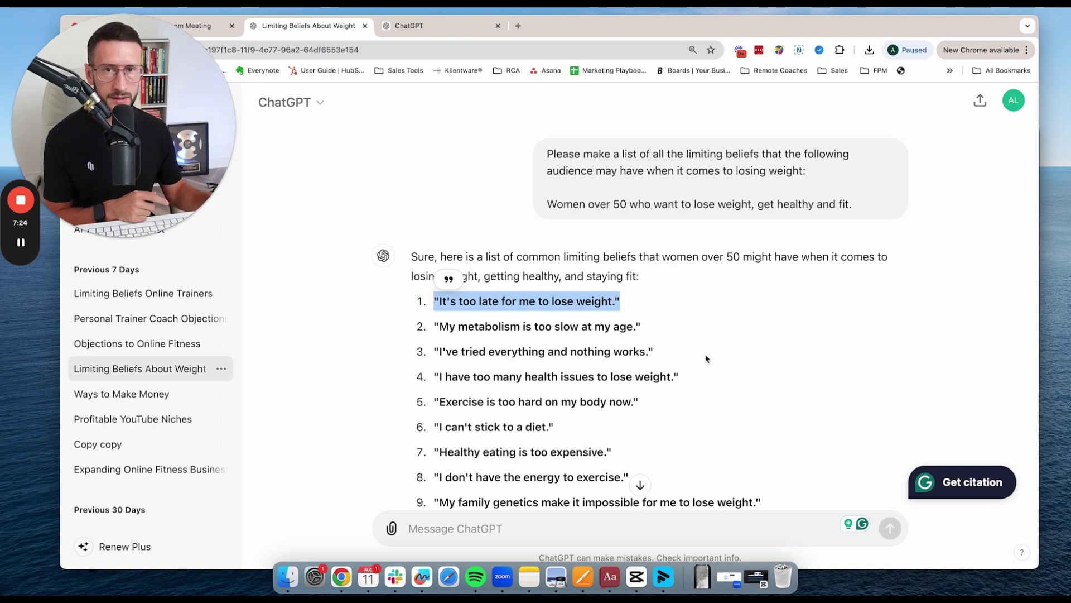
- Highlight the objections prompt and scroll through ChatGPT's objections from women over 50
{"action": "scroll", "coordinate": [686, 365], "scroll_direction": "down", "scroll_amount": 10}
{"action": "scroll", "coordinate": [686, 363], "scroll_direction": "down", "scroll_amount": 15}
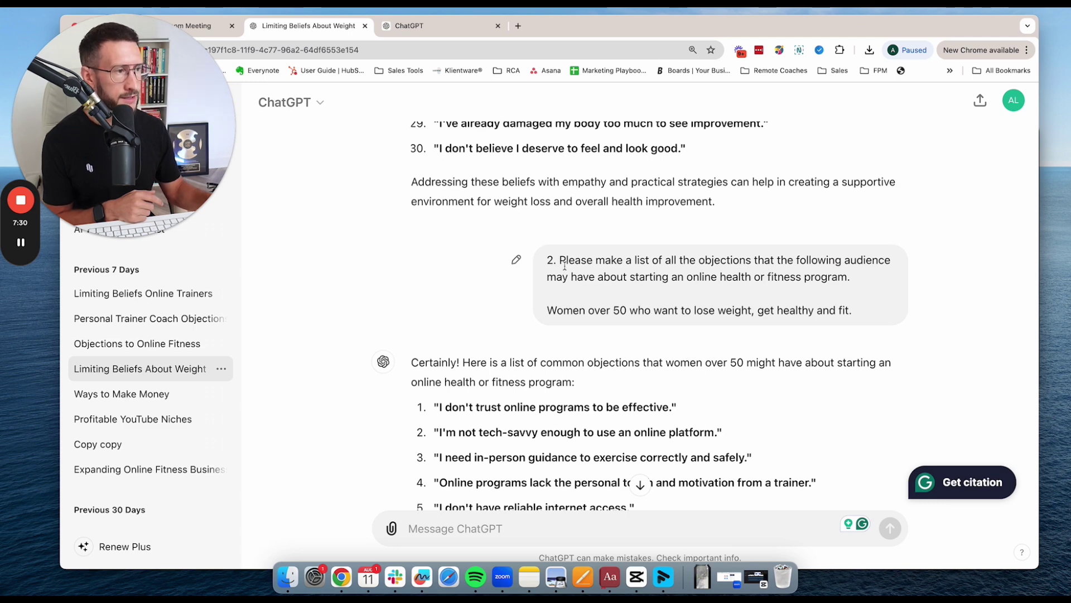
{"action": "left_click_drag", "start_coordinate": [559, 259], "coordinate": [805, 273]}
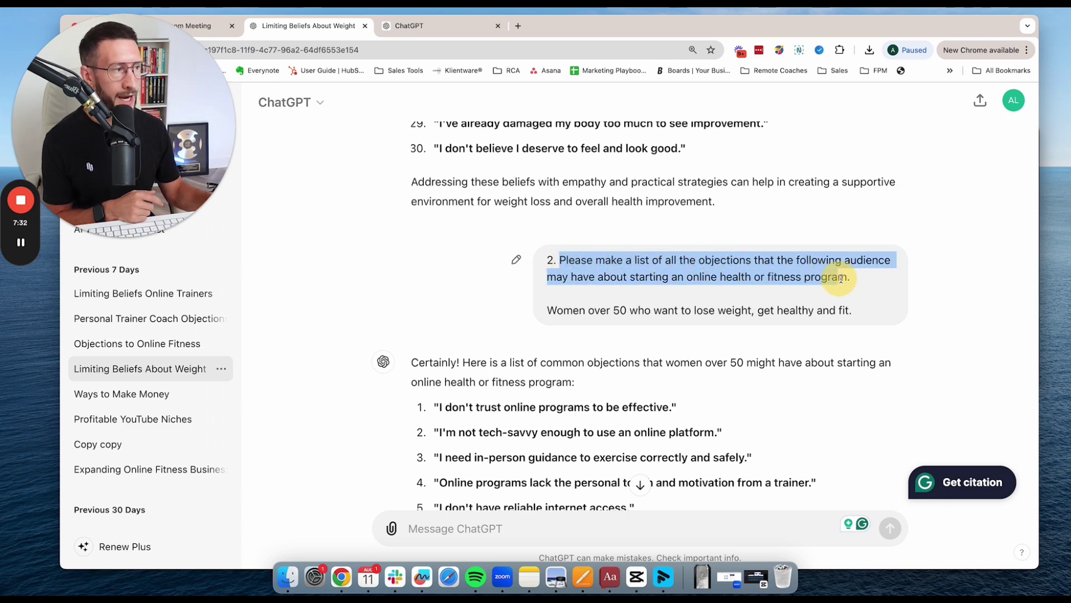
{"action": "left_click_drag", "start_coordinate": [841, 278], "coordinate": [853, 283]}
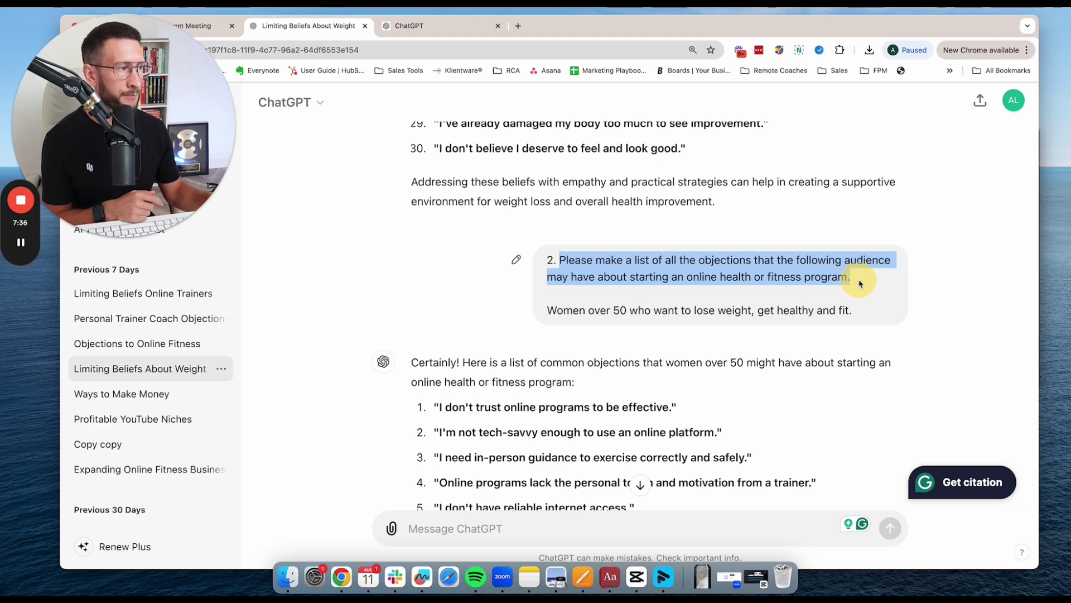
{"action": "left_click_drag", "start_coordinate": [859, 283], "coordinate": [857, 313]}
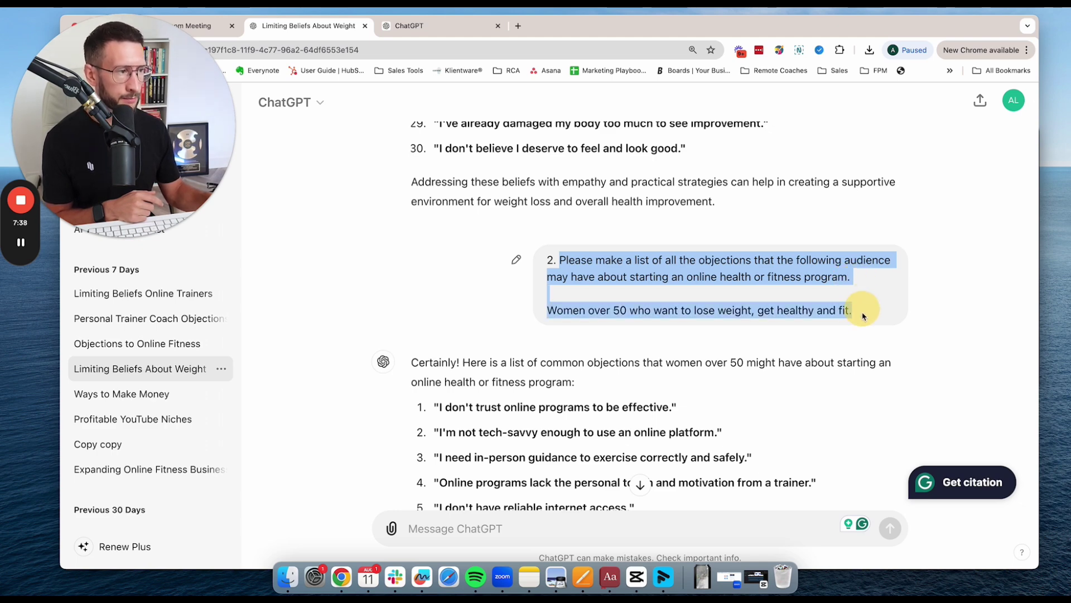
{"action": "scroll", "coordinate": [477, 381], "scroll_direction": "down", "scroll_amount": 3}
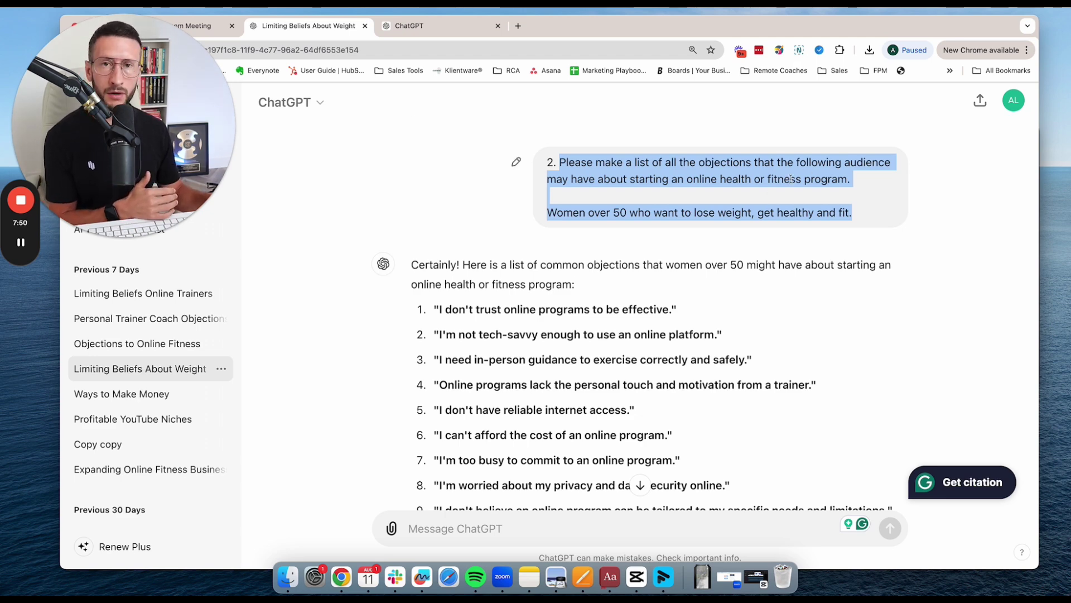
{"action": "left_click", "coordinate": [767, 283]}
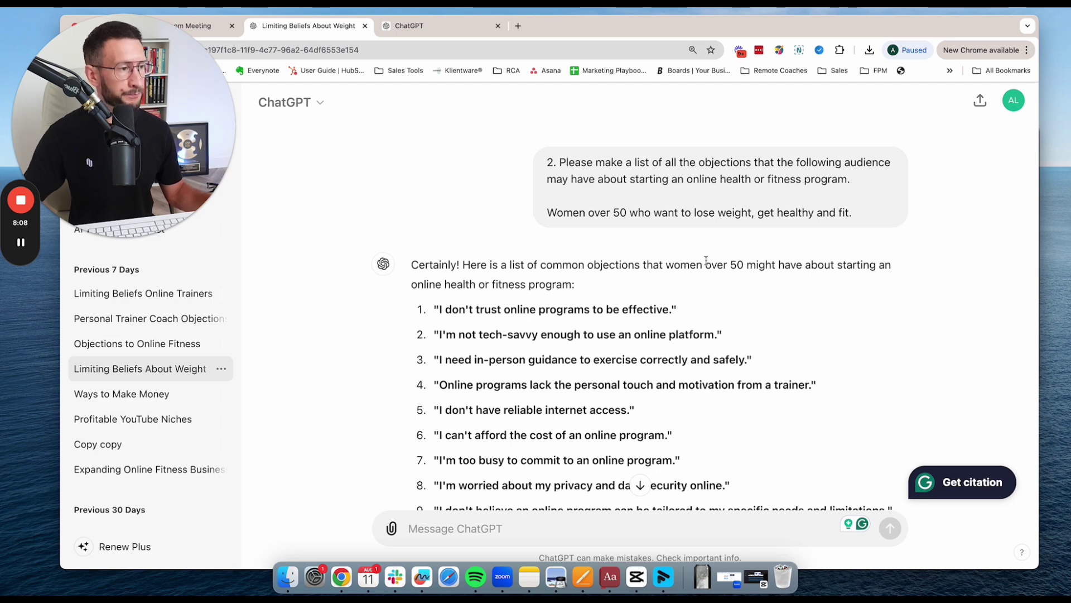
{"action": "scroll", "coordinate": [706, 261], "scroll_direction": "down", "scroll_amount": 4}
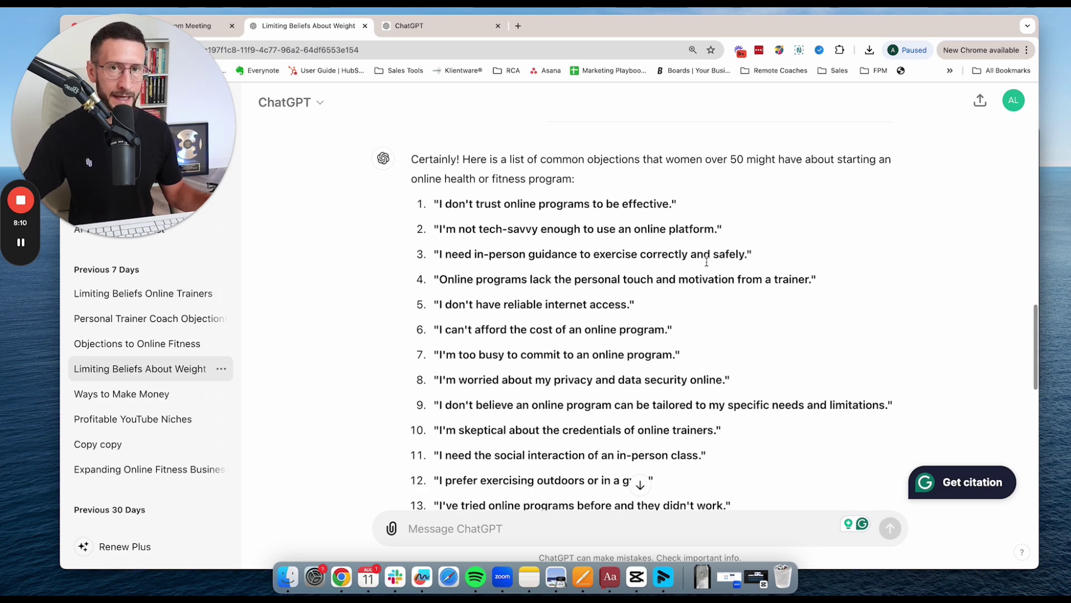
{"action": "scroll", "coordinate": [707, 262], "scroll_direction": "down", "scroll_amount": 2}
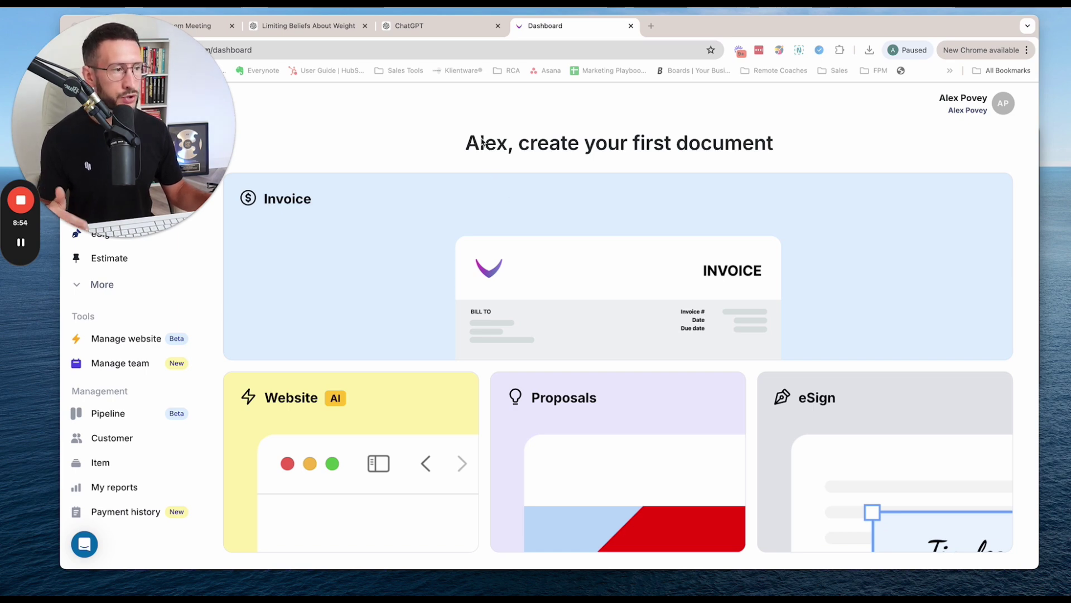
- Start a Website AI build describing a women's weight-loss fitness business named 'Future Fit'
{"action": "scroll", "coordinate": [456, 168], "scroll_direction": "down", "scroll_amount": 1}
{"action": "scroll", "coordinate": [441, 170], "scroll_direction": "up", "scroll_amount": 1}
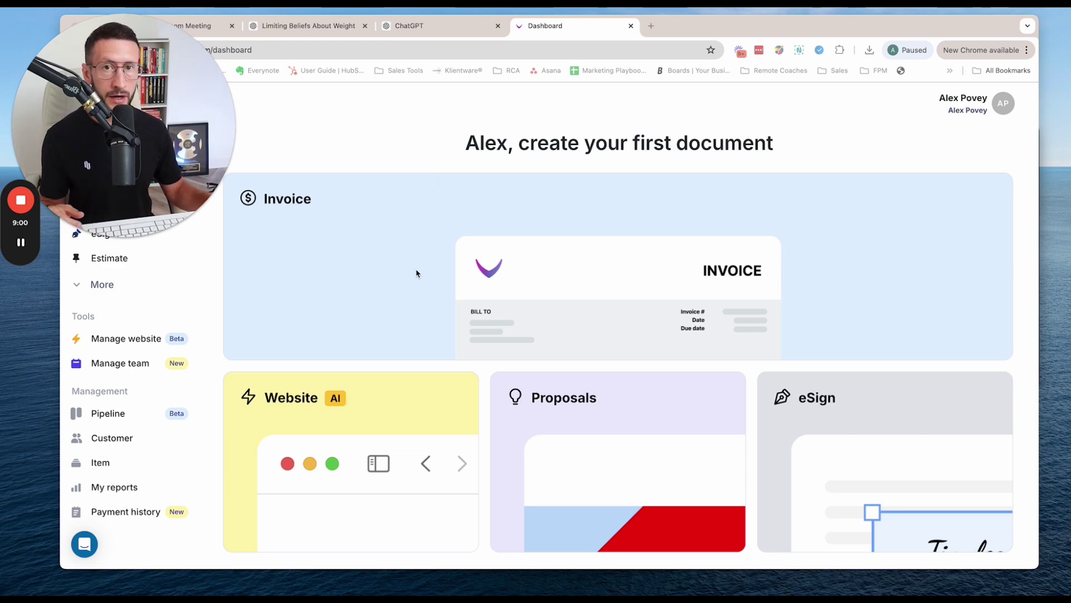
{"action": "left_click", "coordinate": [374, 411]}
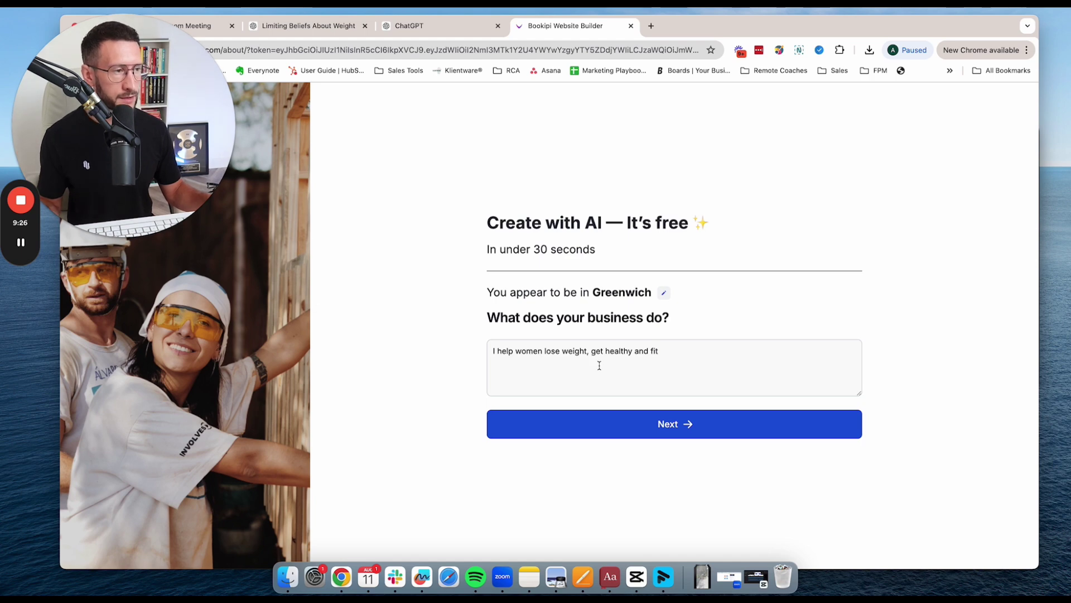
{"action": "left_click_drag", "start_coordinate": [492, 353], "coordinate": [682, 352]}
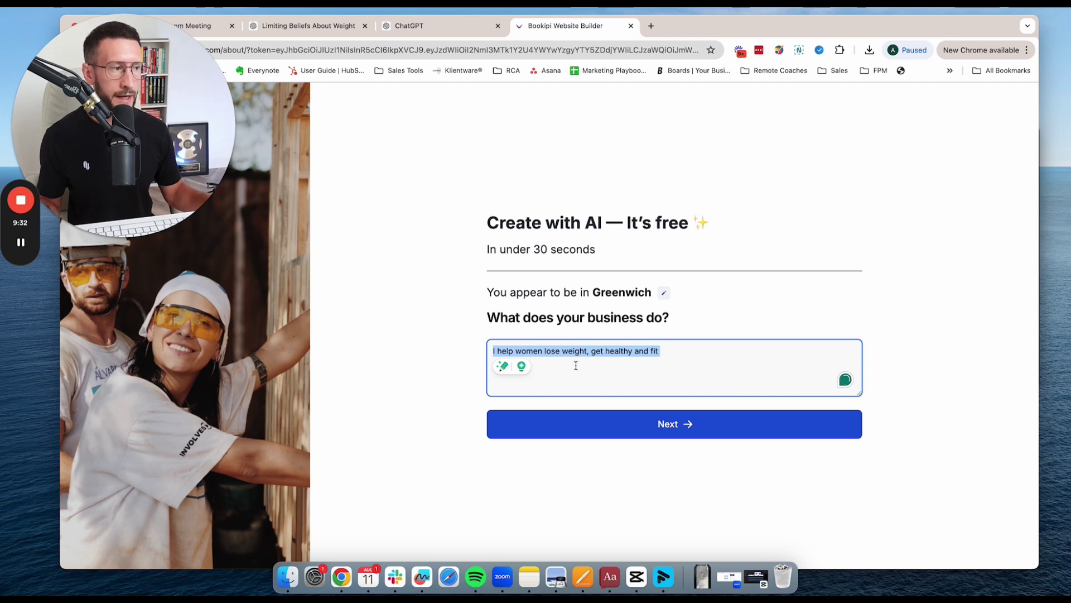
{"action": "left_click", "coordinate": [545, 414]}
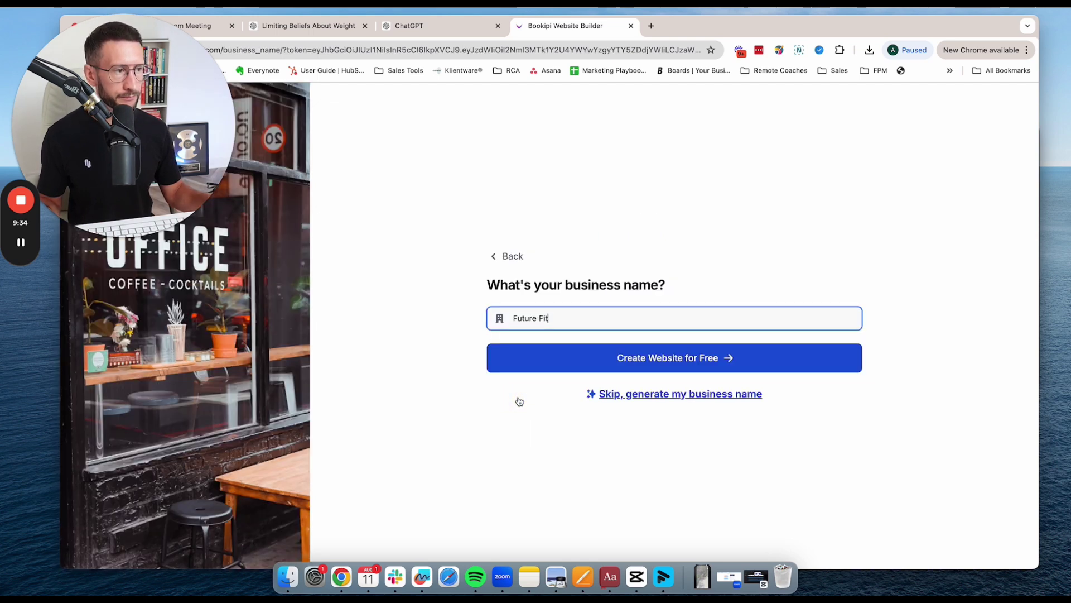
{"action": "left_click_drag", "start_coordinate": [572, 317], "coordinate": [509, 319]}
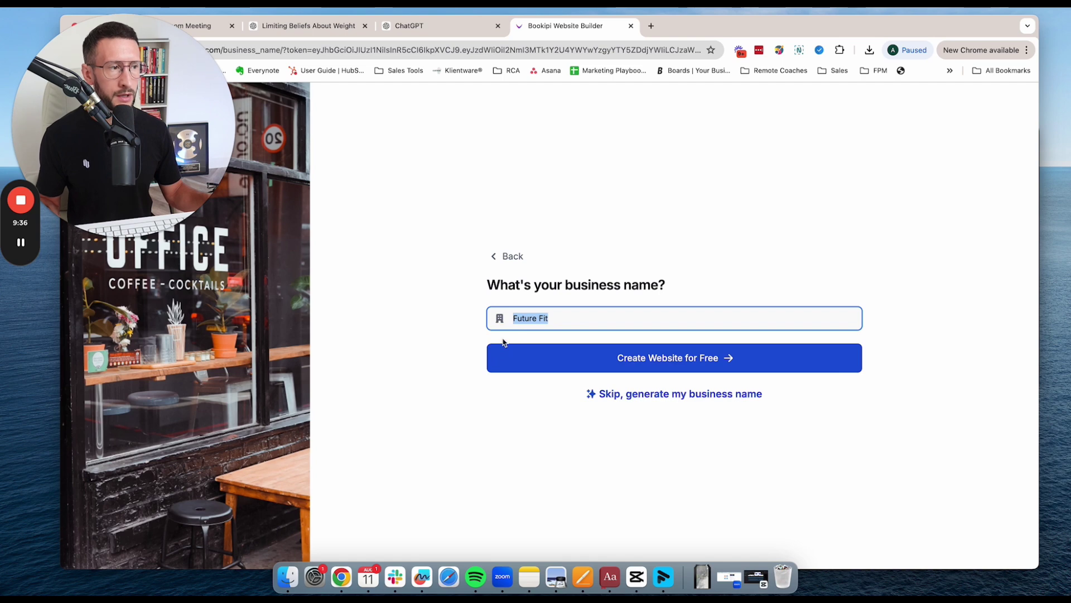
- Generate the Future Fit site headed 'Empowering Women to Achieve Health & Fitness Goals'
{"action": "left_click", "coordinate": [592, 363]}
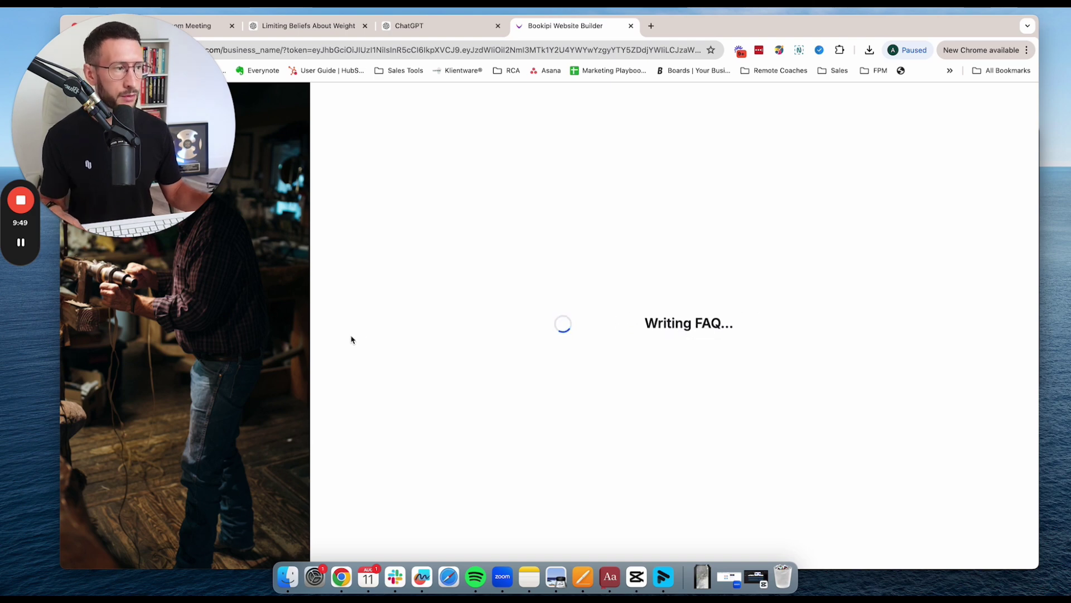
{"action": "mouse_move", "coordinate": [23, 245]}
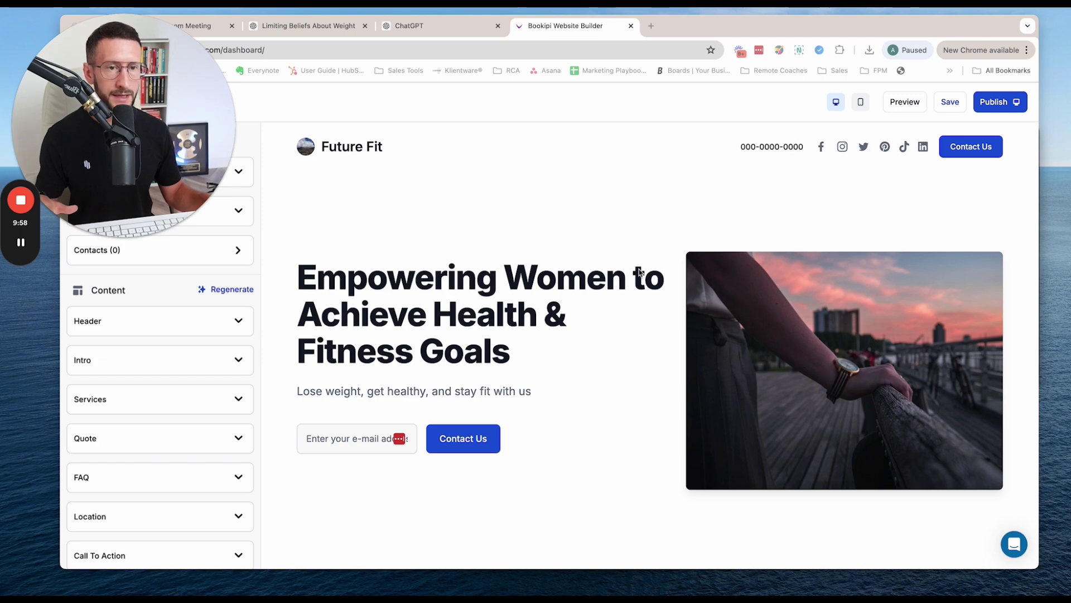
{"action": "scroll", "coordinate": [639, 272], "scroll_direction": "down", "scroll_amount": 1}
{"action": "scroll", "coordinate": [640, 272], "scroll_direction": "up", "scroll_amount": 1}
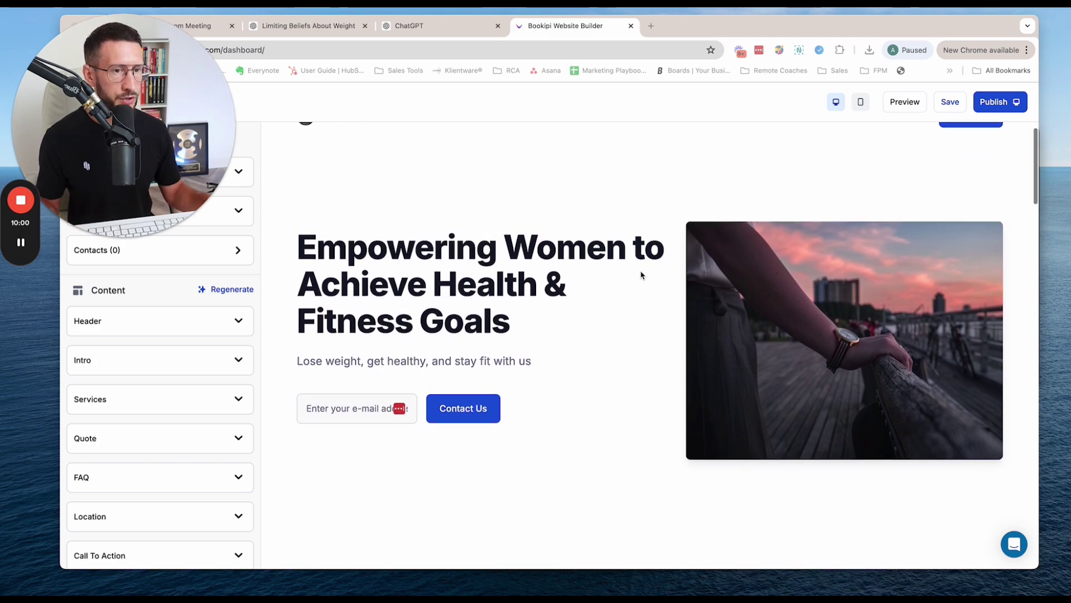
{"action": "scroll", "coordinate": [641, 273], "scroll_direction": "down", "scroll_amount": 5}
{"action": "scroll", "coordinate": [640, 274], "scroll_direction": "down", "scroll_amount": 20}
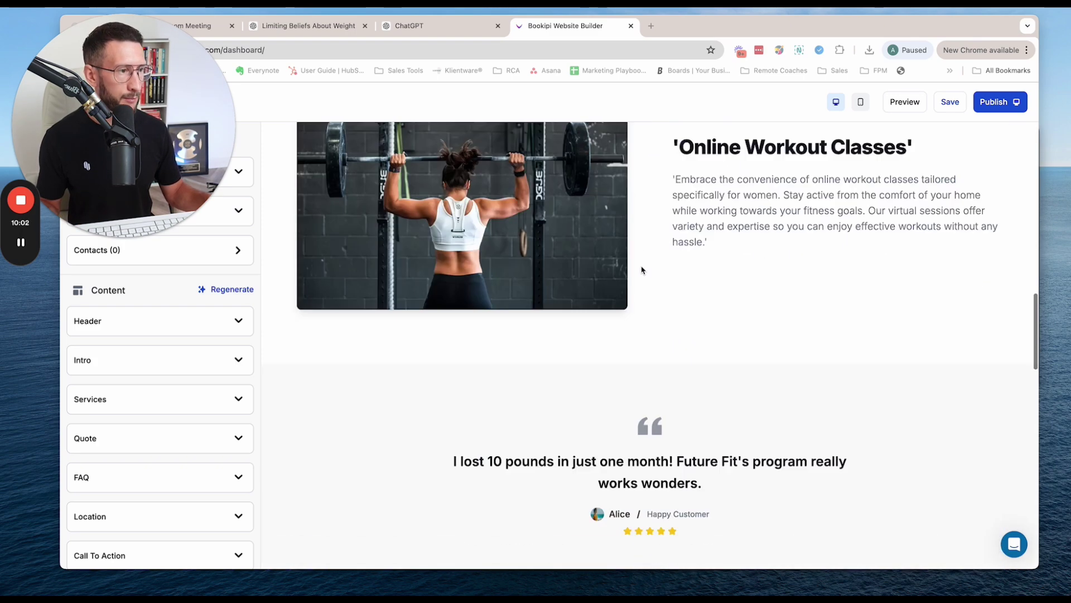
{"action": "scroll", "coordinate": [643, 269], "scroll_direction": "down", "scroll_amount": 10}
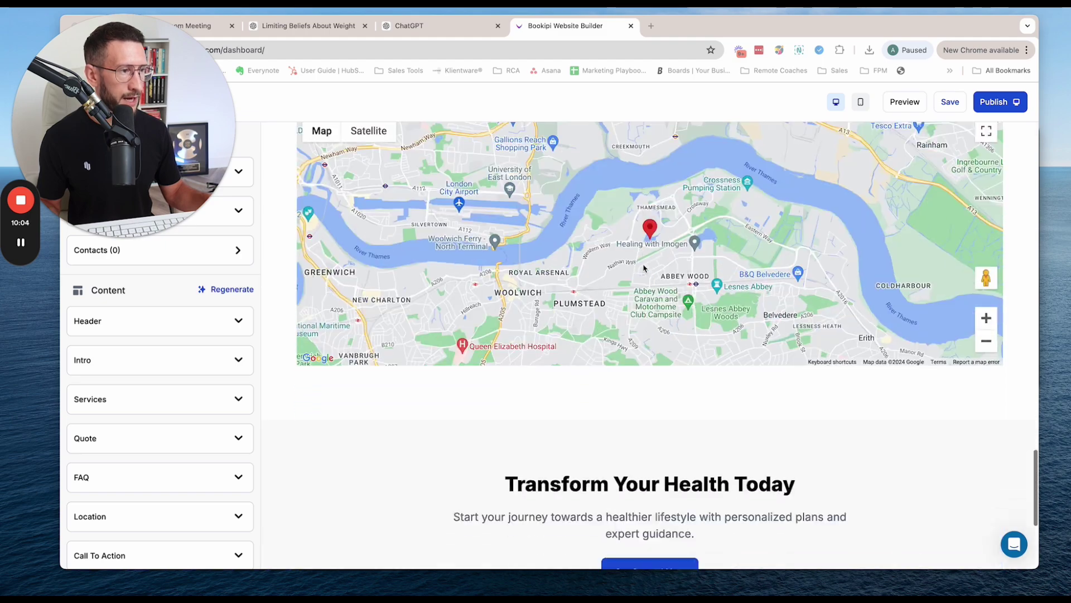
{"action": "scroll", "coordinate": [642, 271], "scroll_direction": "up", "scroll_amount": 11}
{"action": "scroll", "coordinate": [645, 273], "scroll_direction": "up", "scroll_amount": 20}
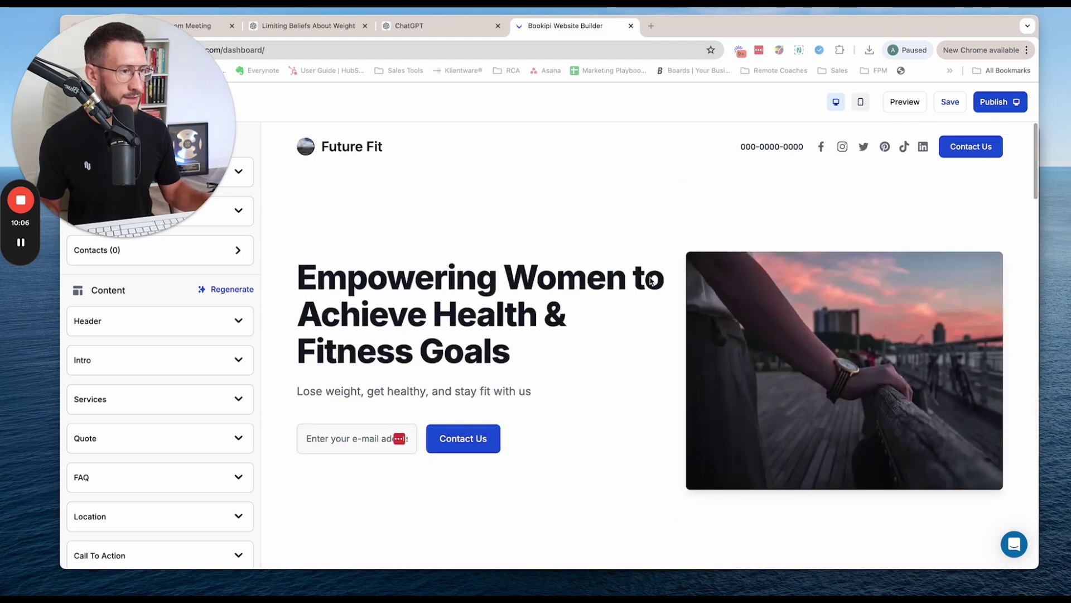
{"action": "scroll", "coordinate": [653, 279], "scroll_direction": "down", "scroll_amount": 10}
{"action": "scroll", "coordinate": [656, 273], "scroll_direction": "down", "scroll_amount": 9}
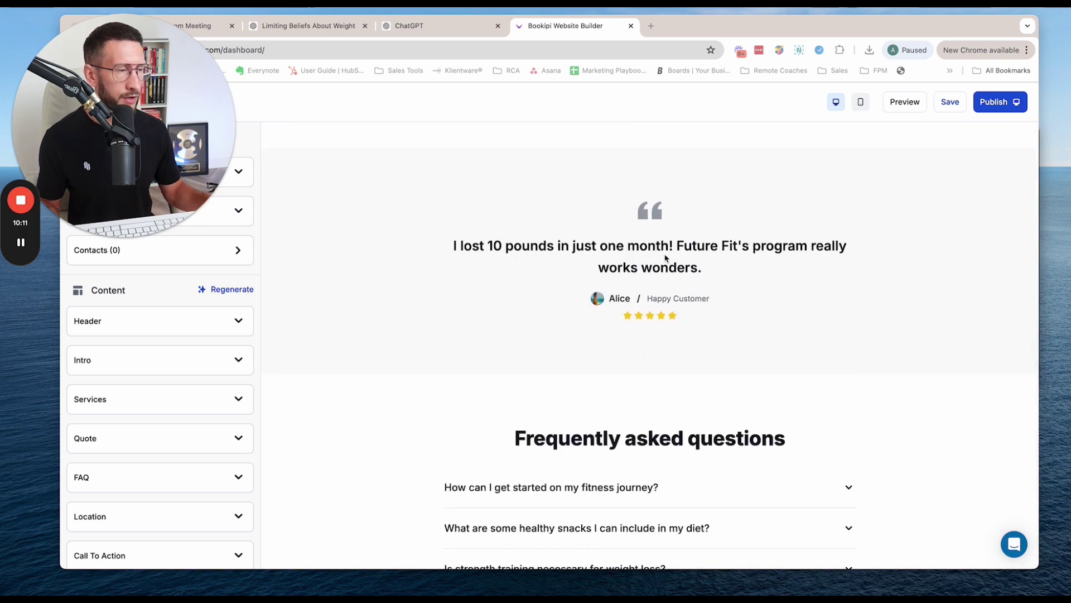
{"action": "scroll", "coordinate": [689, 282], "scroll_direction": "down", "scroll_amount": 3}
{"action": "scroll", "coordinate": [690, 283], "scroll_direction": "down", "scroll_amount": 2}
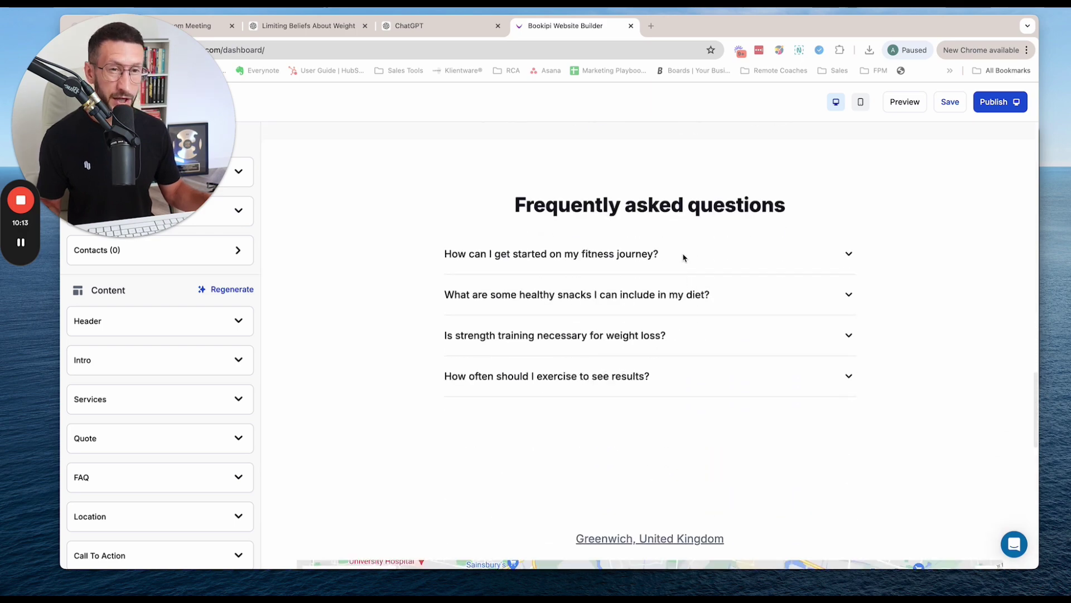
{"action": "scroll", "coordinate": [685, 274], "scroll_direction": "down", "scroll_amount": 8}
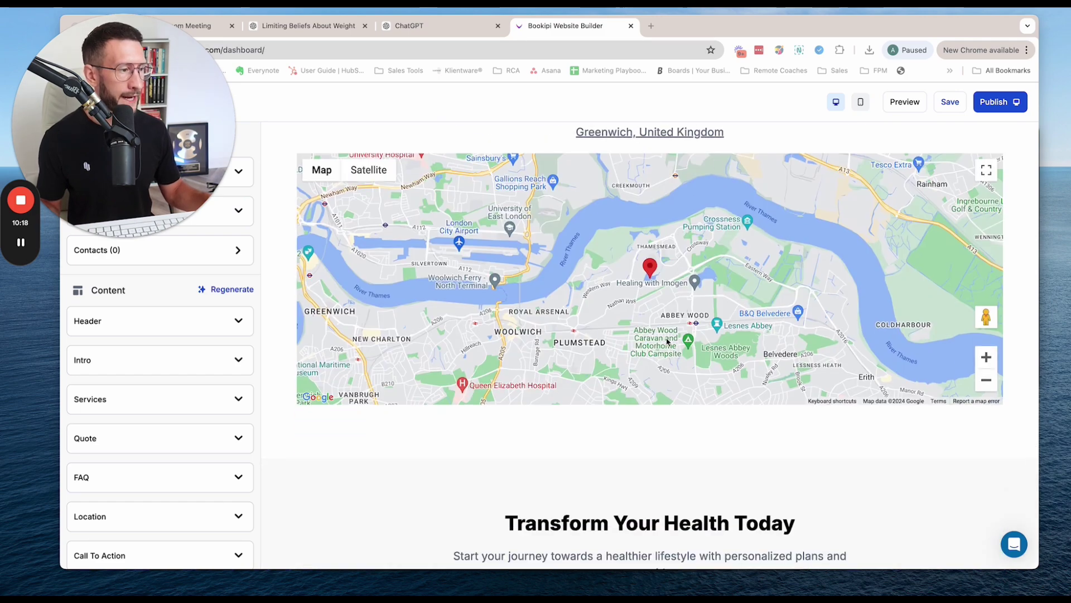
{"action": "scroll", "coordinate": [666, 343], "scroll_direction": "down", "scroll_amount": 5}
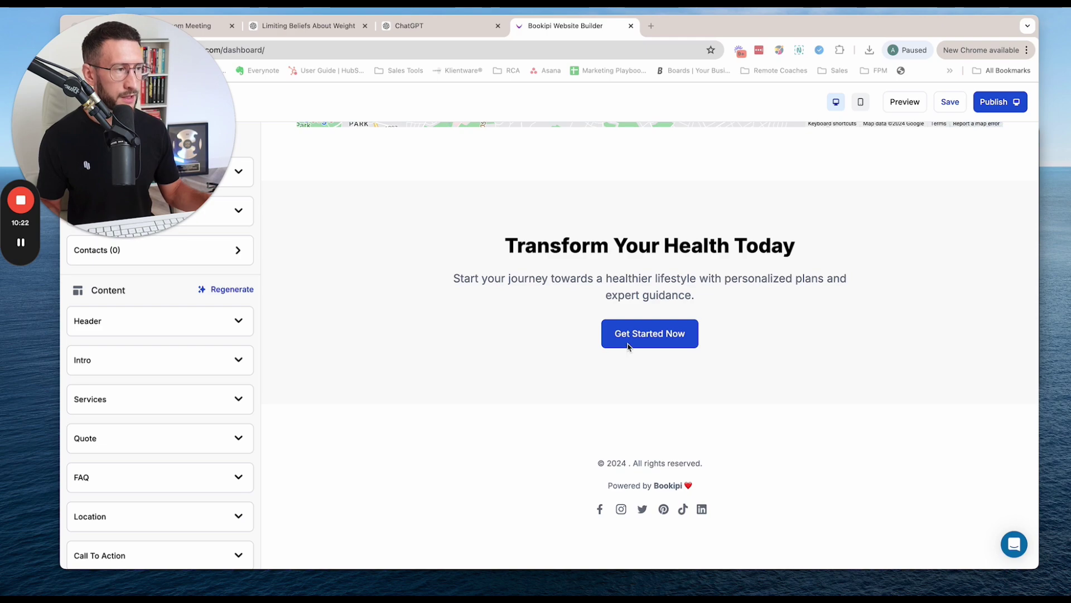
{"action": "scroll", "coordinate": [628, 346], "scroll_direction": "up", "scroll_amount": 15}
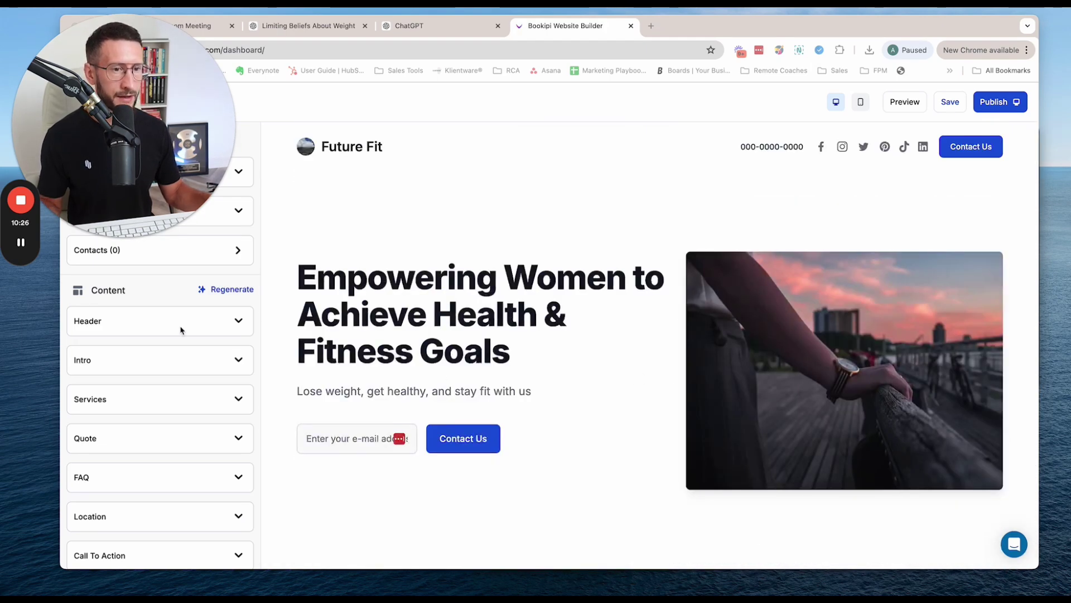
- Replace the Intro hero heading with 'Change text'
{"action": "left_click", "coordinate": [159, 362]}
{"action": "left_click", "coordinate": [114, 418]}
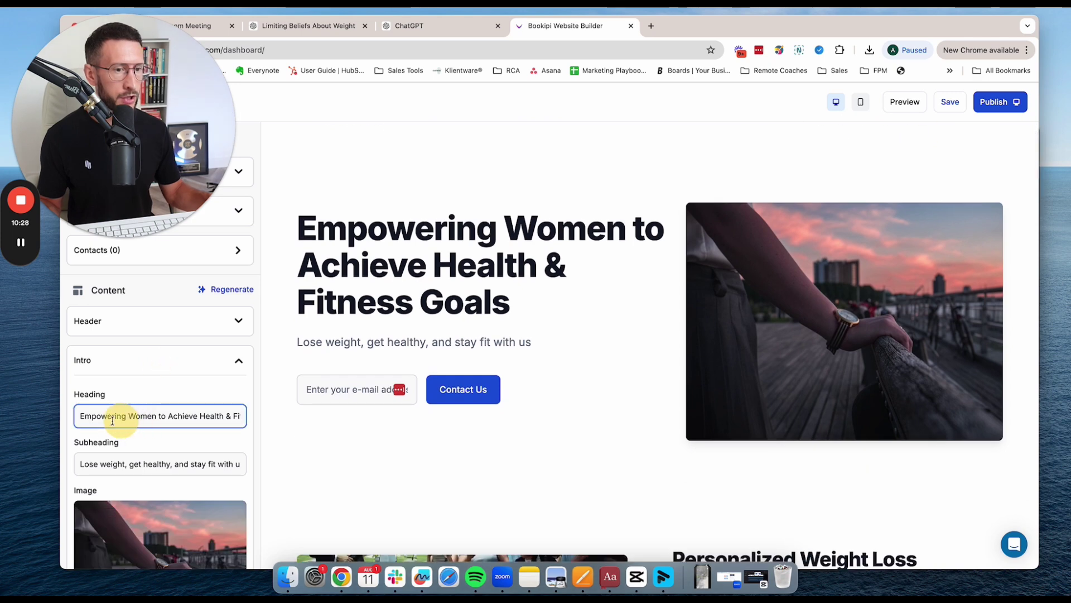
{"action": "left_click_drag", "start_coordinate": [77, 418], "coordinate": [270, 419]}
{"action": "key", "text": "BackSpace"}
{"action": "type", "text": "Change text"}
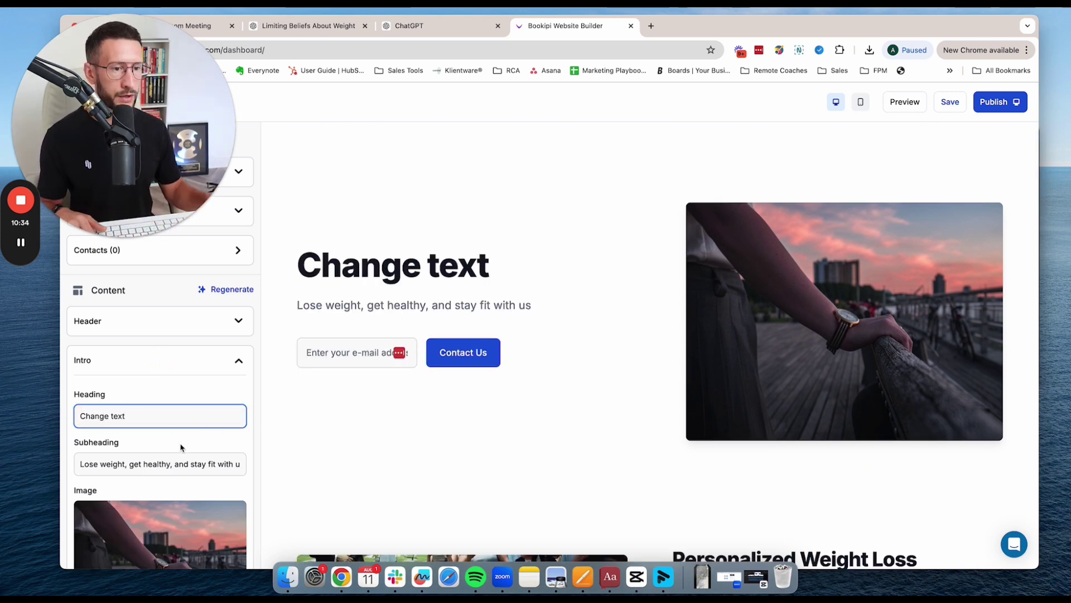
- Swap the hero photo for the Unsplash 'women happy' sunflower-field image
{"action": "scroll", "coordinate": [177, 451], "scroll_direction": "down", "scroll_amount": 3}
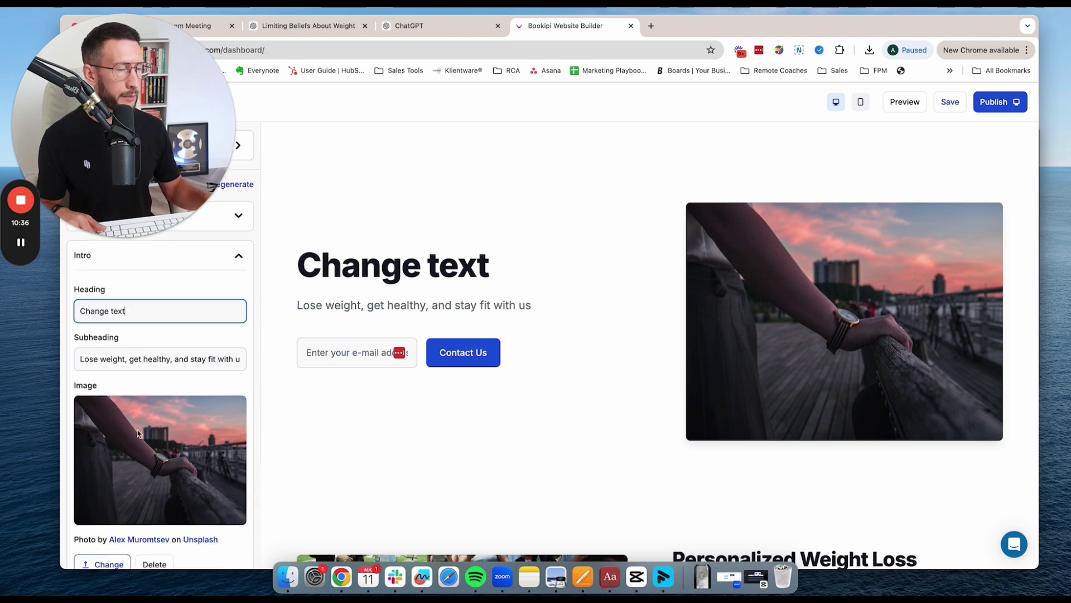
{"action": "scroll", "coordinate": [179, 410], "scroll_direction": "down", "scroll_amount": 1}
{"action": "scroll", "coordinate": [179, 407], "scroll_direction": "down", "scroll_amount": 2}
{"action": "left_click", "coordinate": [102, 492]}
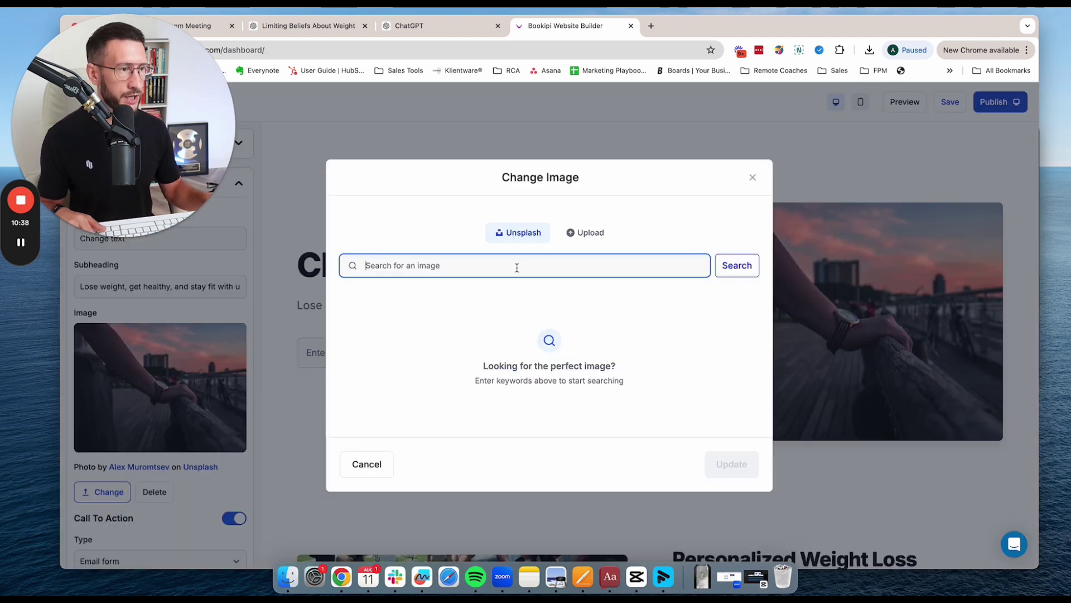
{"action": "left_click", "coordinate": [492, 271]}
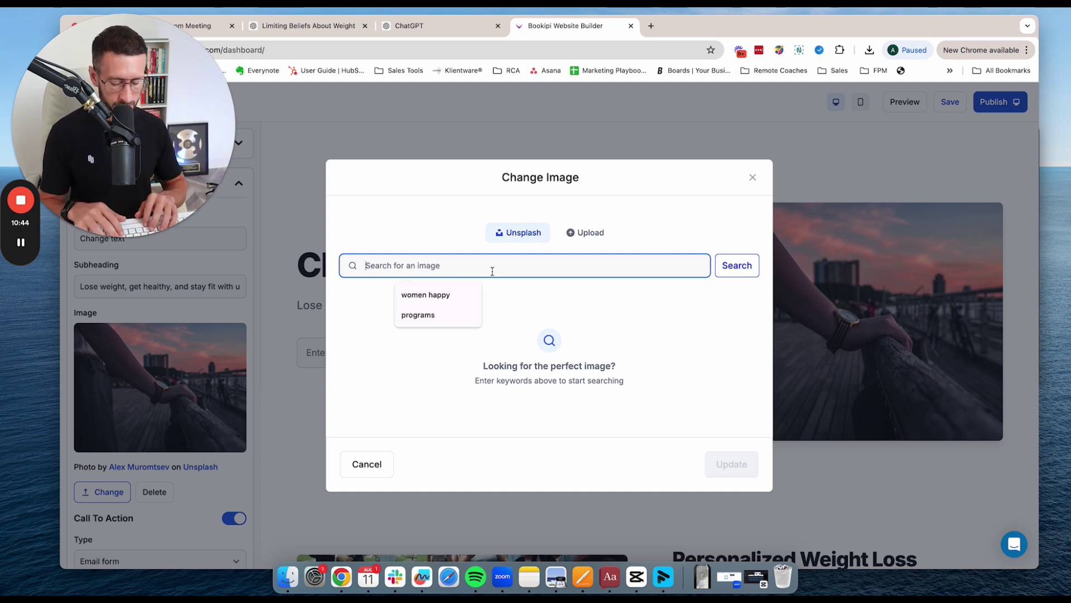
{"action": "type", "text": "women happy"}
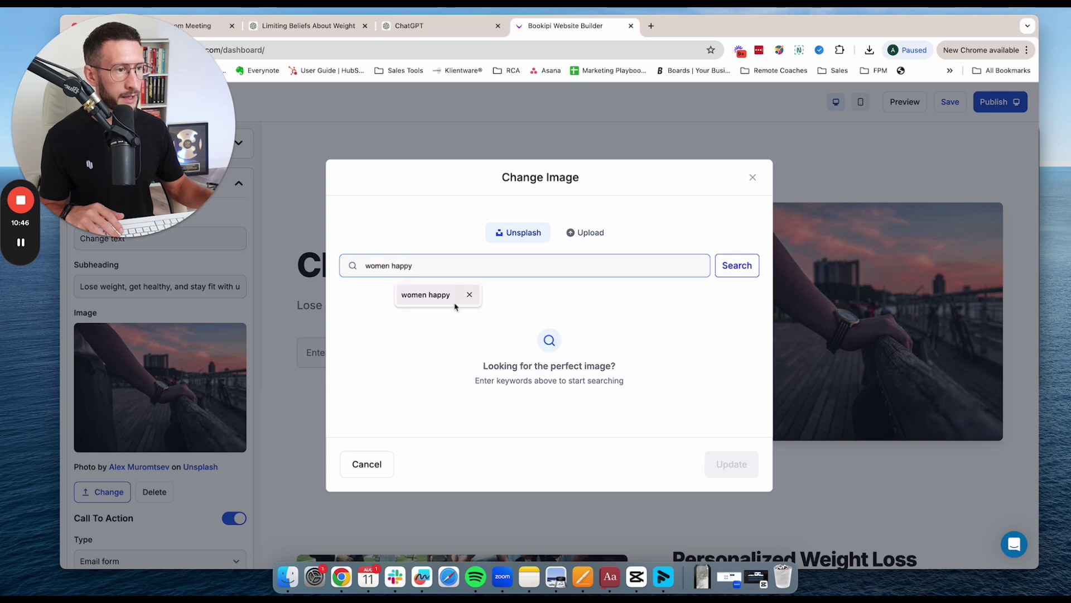
{"action": "left_click", "coordinate": [438, 294]}
{"action": "key", "text": "Return"}
{"action": "scroll", "coordinate": [526, 346], "scroll_direction": "down", "scroll_amount": 5}
{"action": "scroll", "coordinate": [548, 346], "scroll_direction": "down", "scroll_amount": 10}
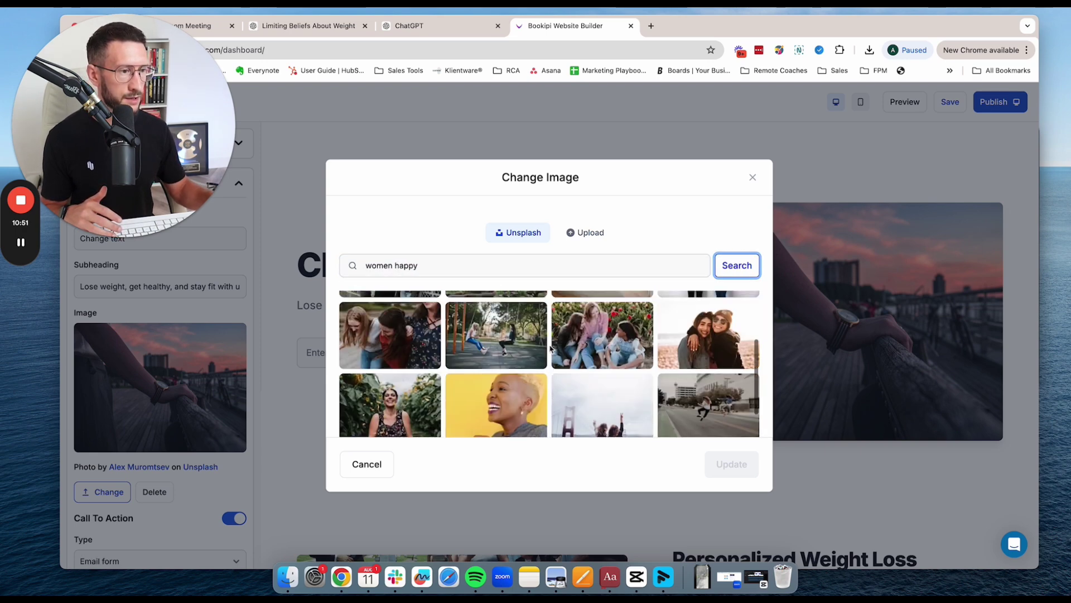
{"action": "left_click", "coordinate": [393, 321]}
{"action": "left_click", "coordinate": [707, 460]}
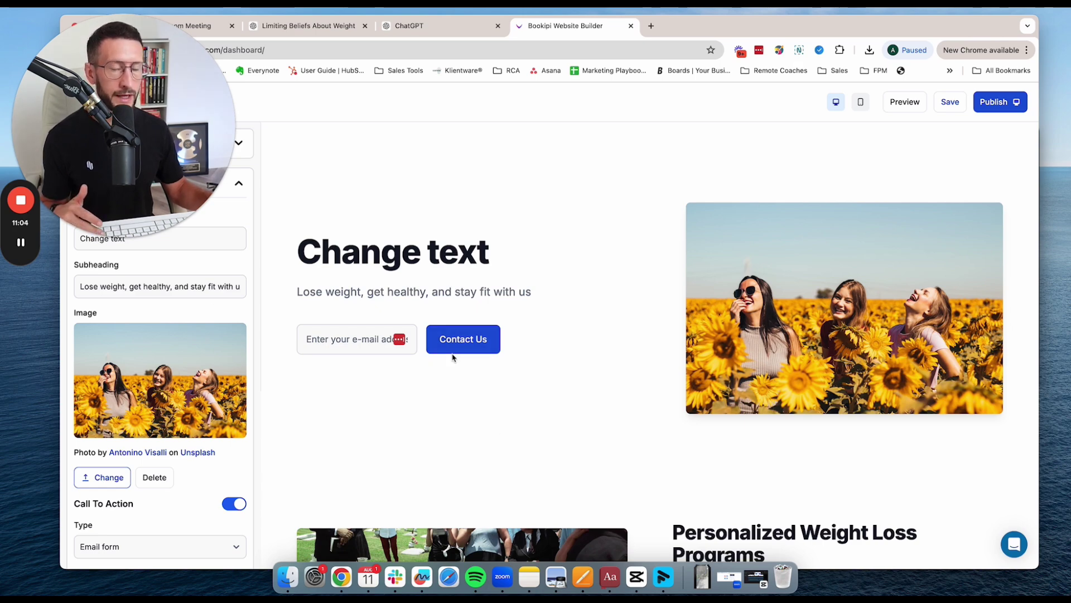
- Expand the FAQ 'How can I get started on my fitness journey?' to show its answer
{"action": "scroll", "coordinate": [766, 388], "scroll_direction": "down", "scroll_amount": 8}
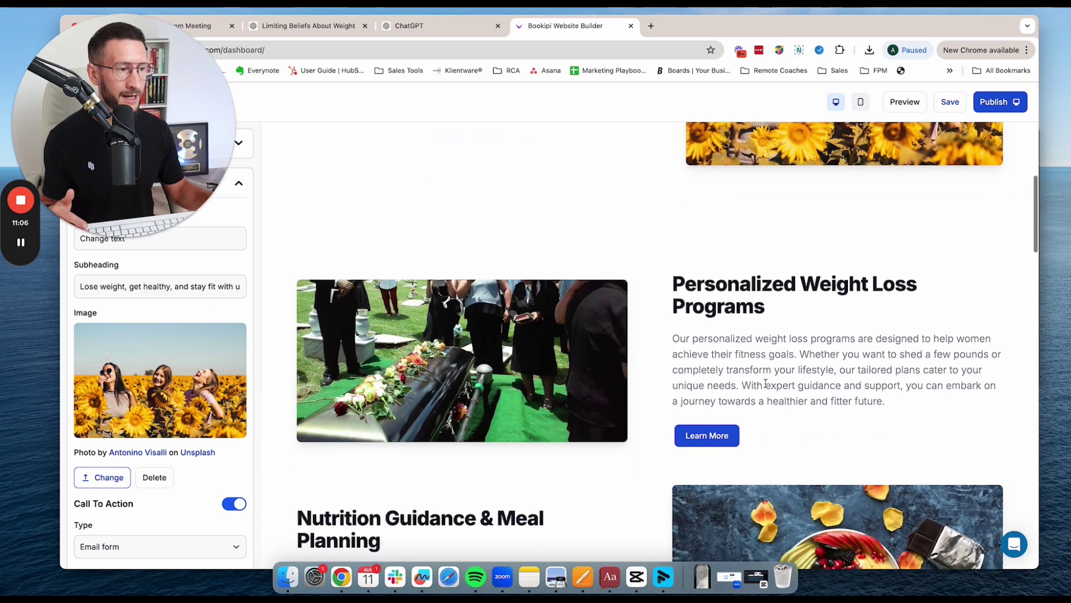
{"action": "scroll", "coordinate": [776, 433], "scroll_direction": "down", "scroll_amount": 10}
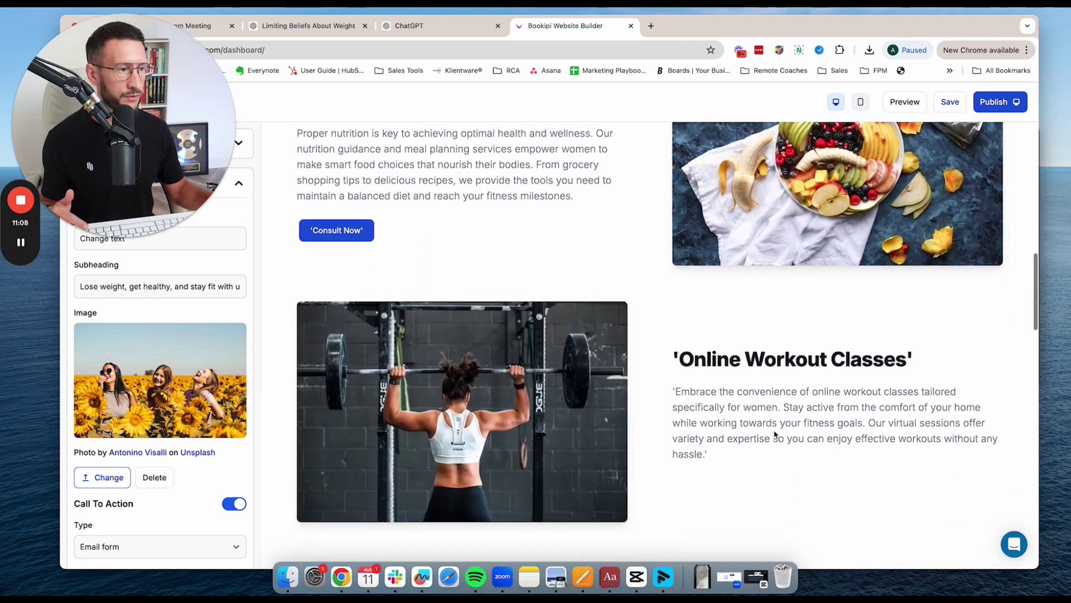
{"action": "scroll", "coordinate": [775, 433], "scroll_direction": "down", "scroll_amount": 1}
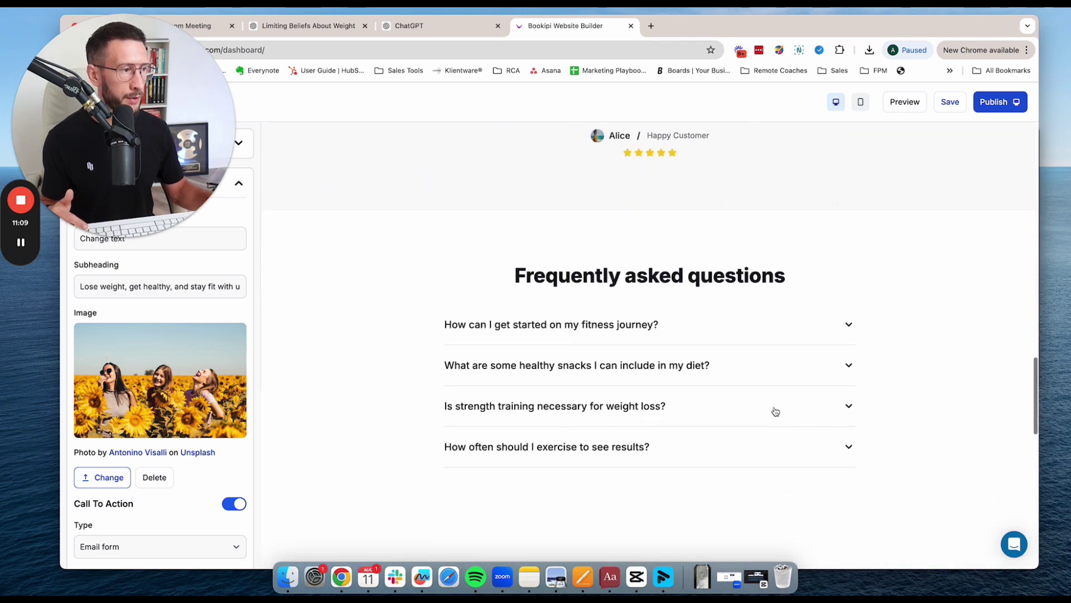
{"action": "left_click", "coordinate": [849, 325]}
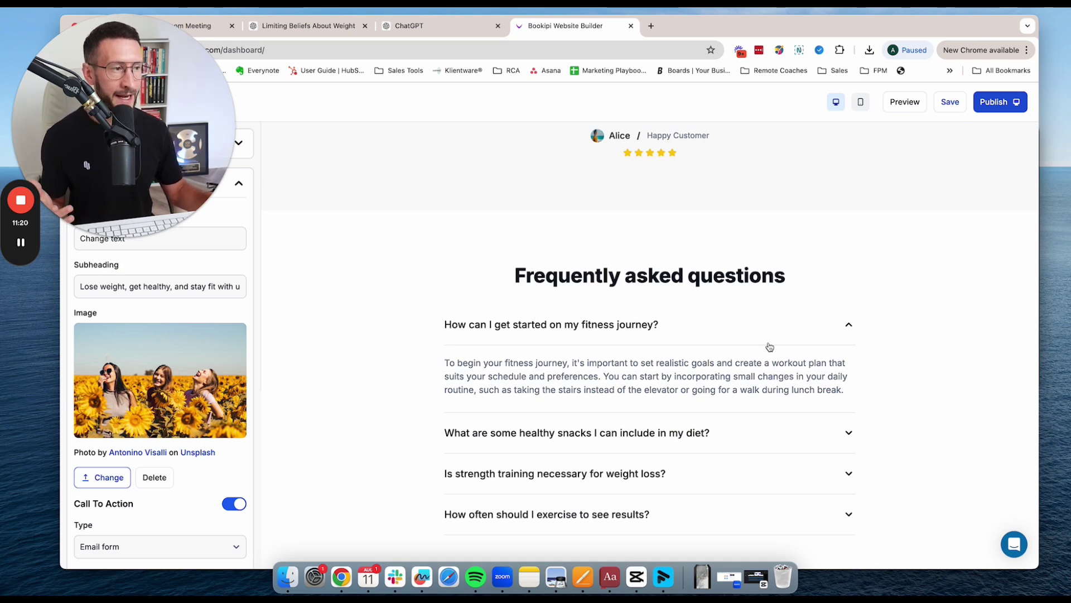
{"action": "scroll", "coordinate": [769, 346], "scroll_direction": "down", "scroll_amount": 1}
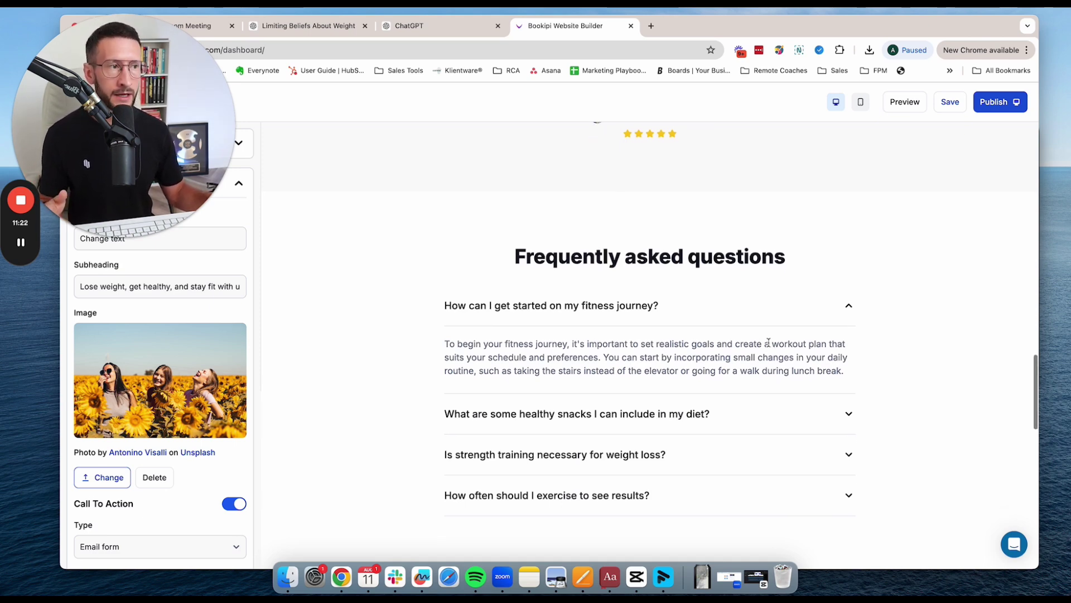